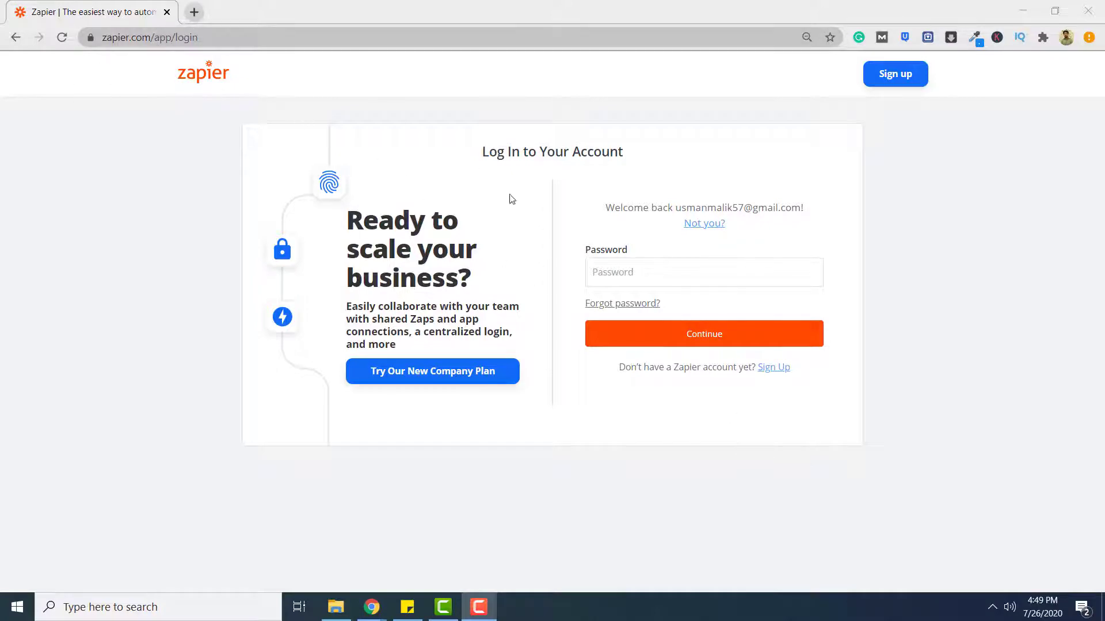
Log in to the Zapier account by entering the account password.
{"action": "left_click", "coordinate": [633, 278]}
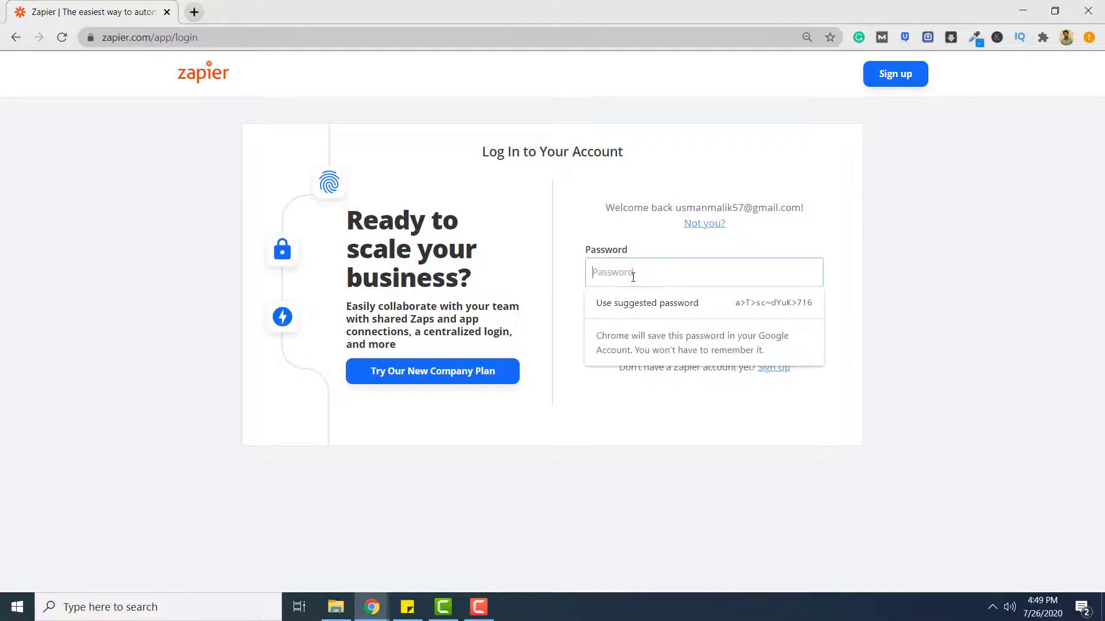
{"action": "type", "text": "•••••••"}
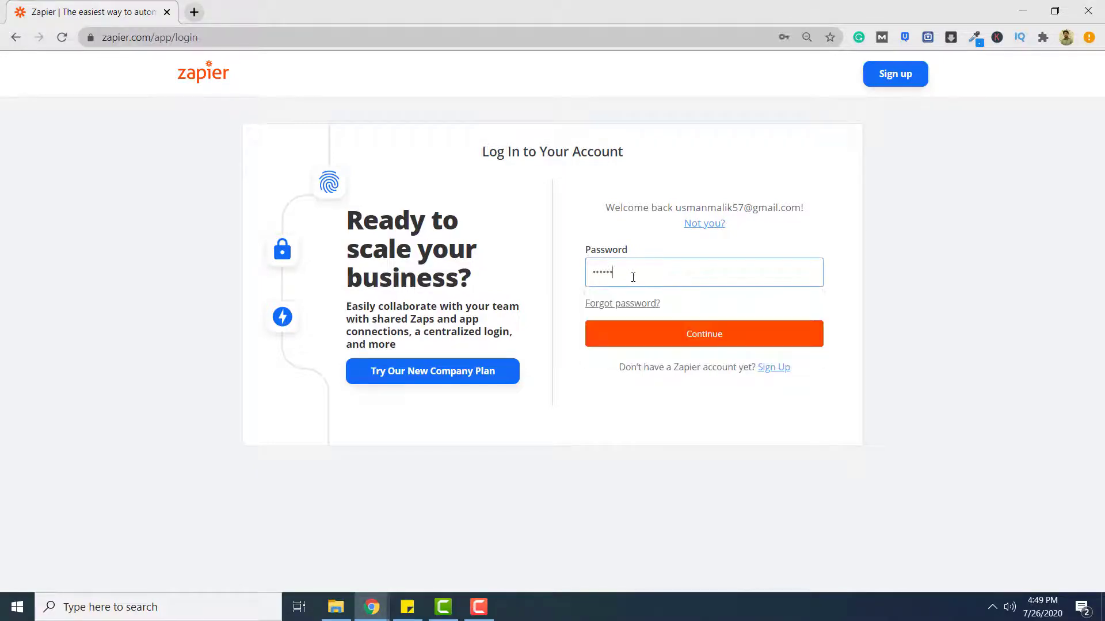
{"action": "type", "text": "•••"}
{"action": "key", "text": "Return"}
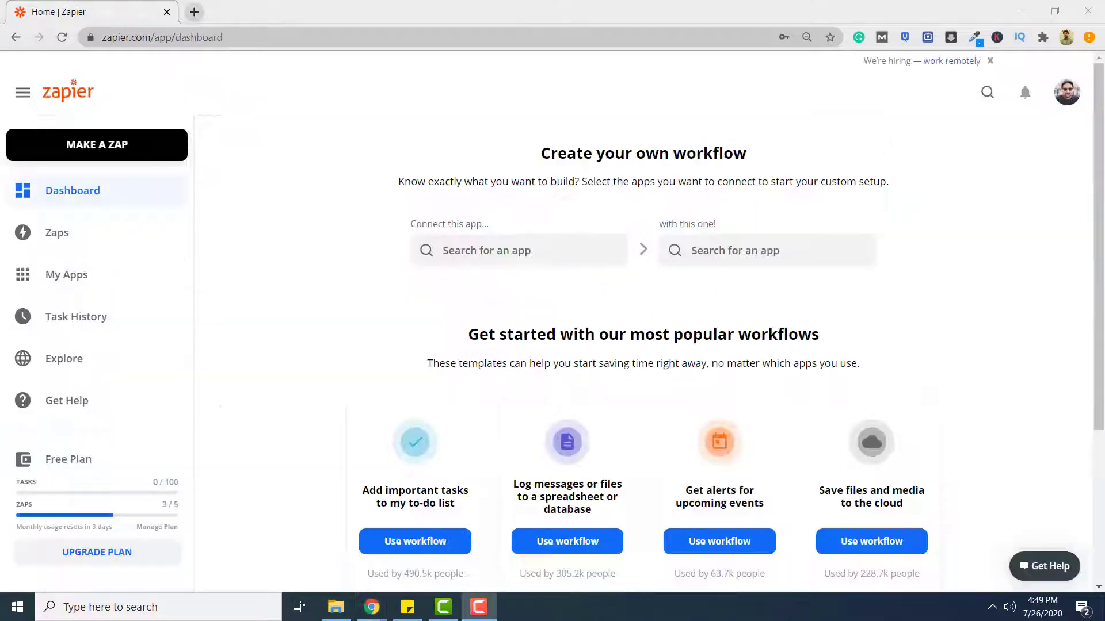
Create a new Zap with Google Drive as the trigger app and New File in Folder as the trigger event.
{"action": "left_click", "coordinate": [161, 148]}
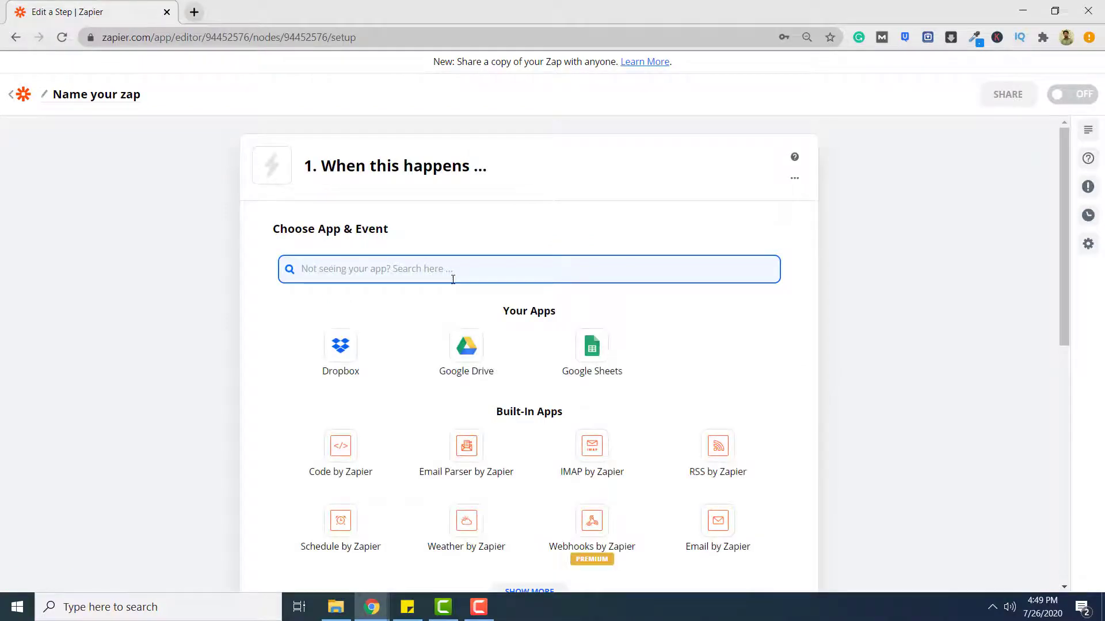
{"action": "left_click", "coordinate": [466, 350]}
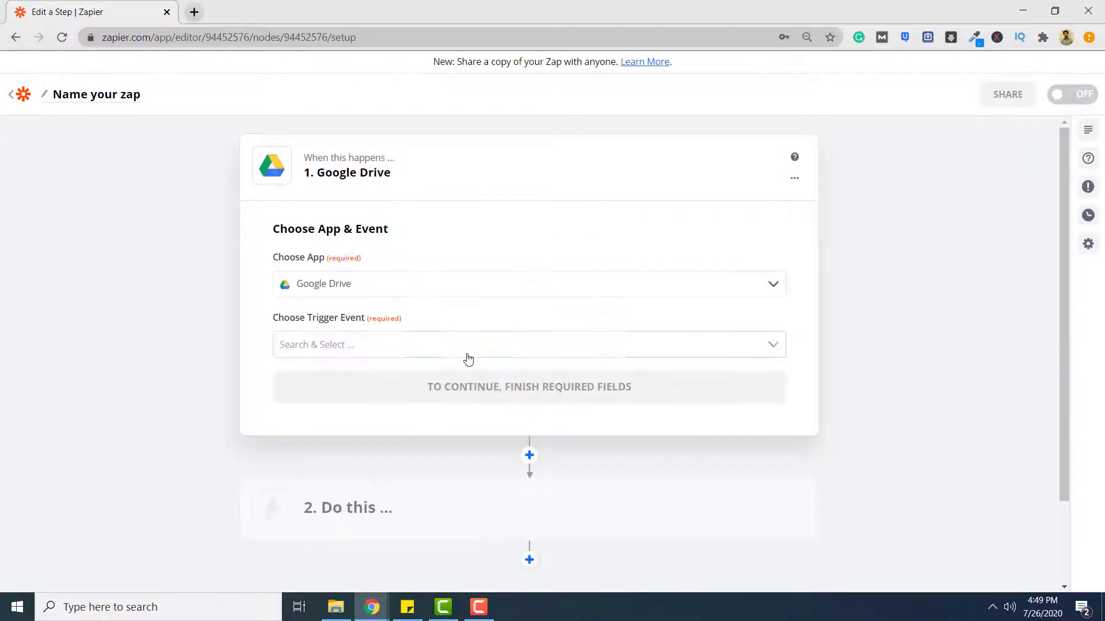
{"action": "left_click", "coordinate": [775, 349]}
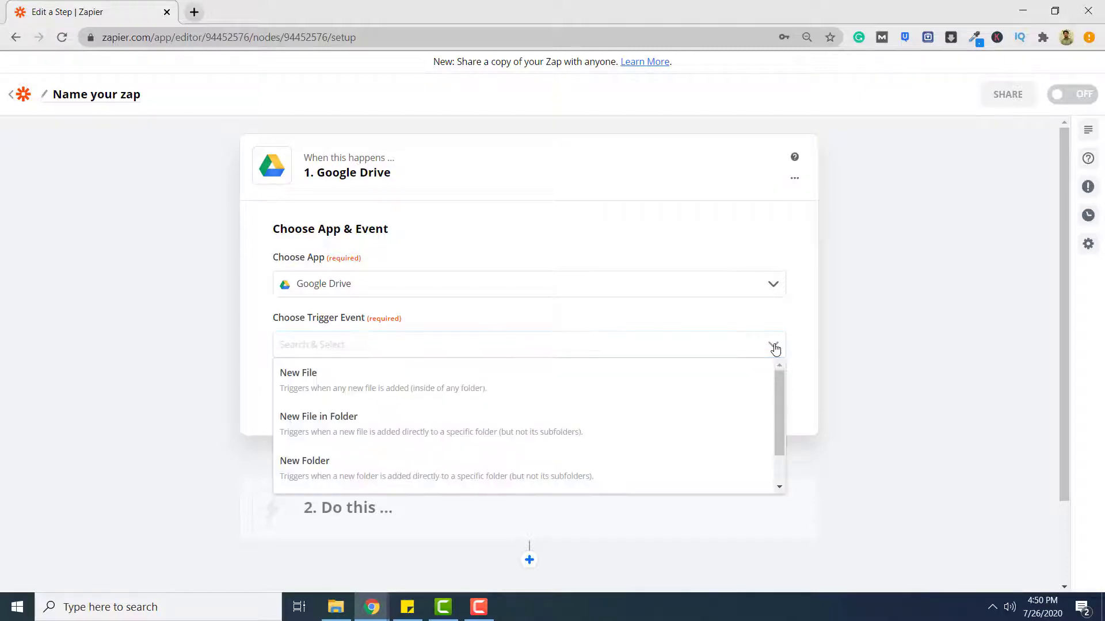
{"action": "left_click", "coordinate": [434, 426]}
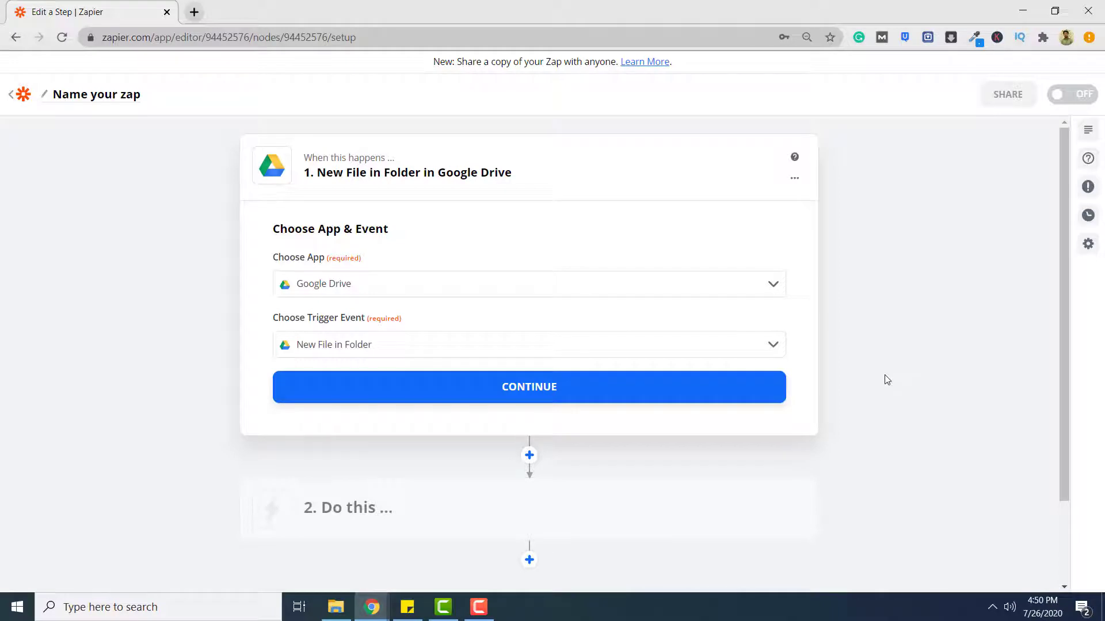
{"action": "left_click", "coordinate": [590, 397]}
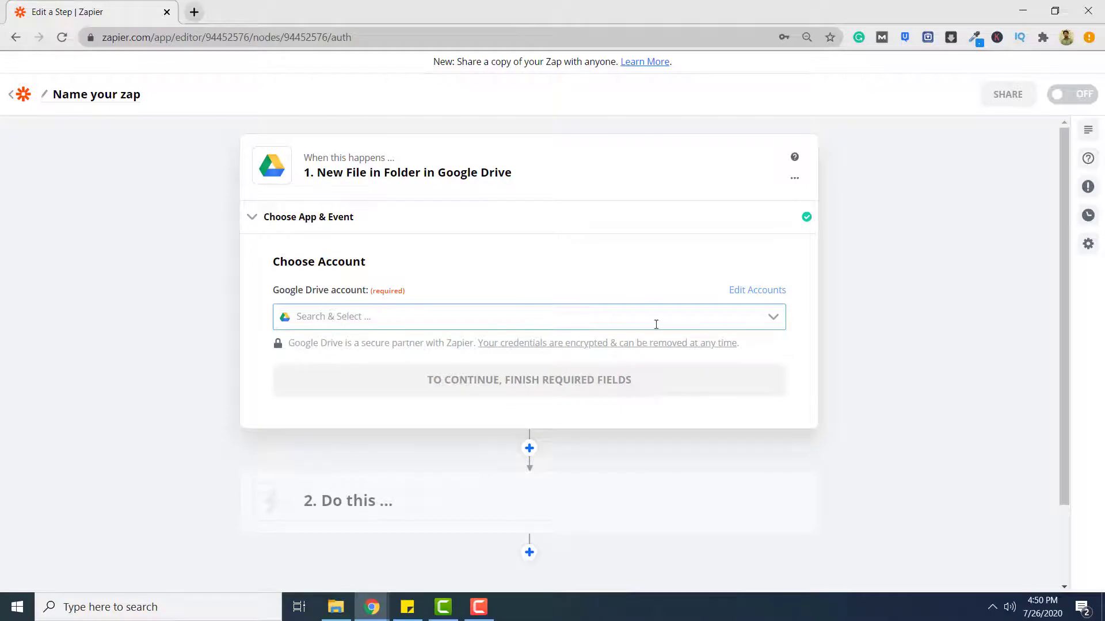
Choose the existing Google Drive account for the trigger and continue to the file settings.
{"action": "left_click", "coordinate": [770, 316]}
{"action": "left_click", "coordinate": [381, 345]}
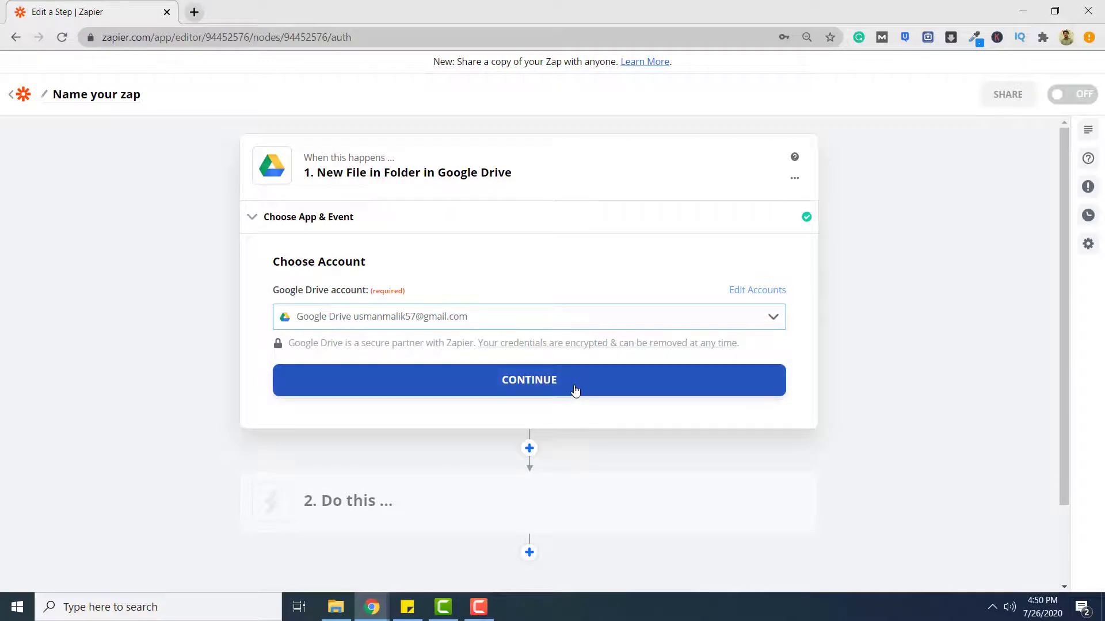
{"action": "left_click", "coordinate": [574, 390]}
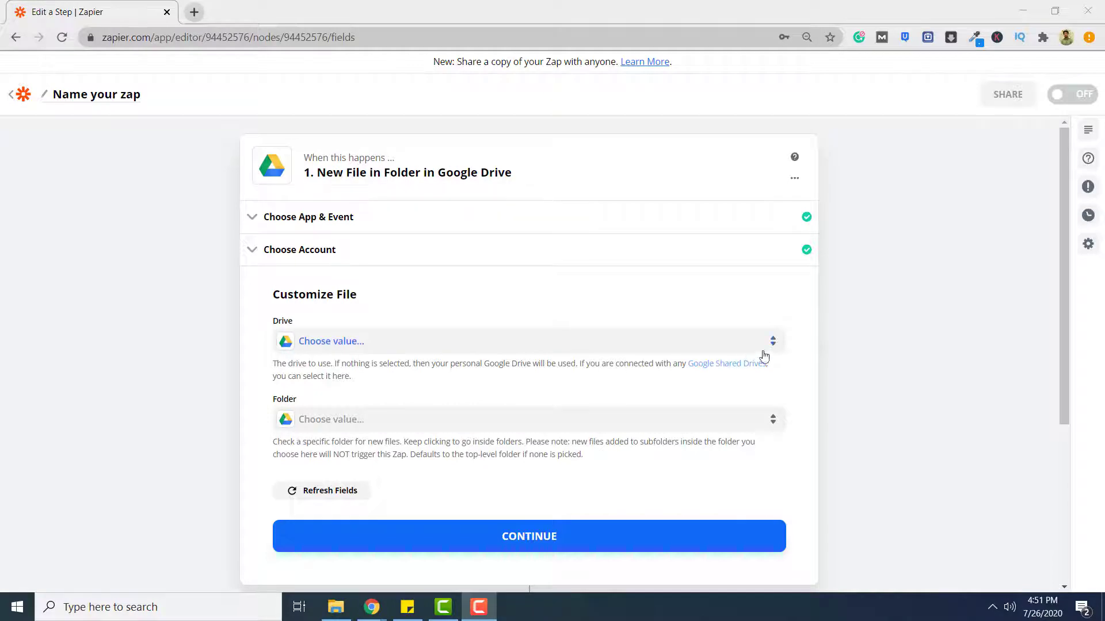
Set the trigger's drive to My Google Drive and its folder to csv-docs2, and continue to the trigger test.
{"action": "left_click", "coordinate": [773, 349]}
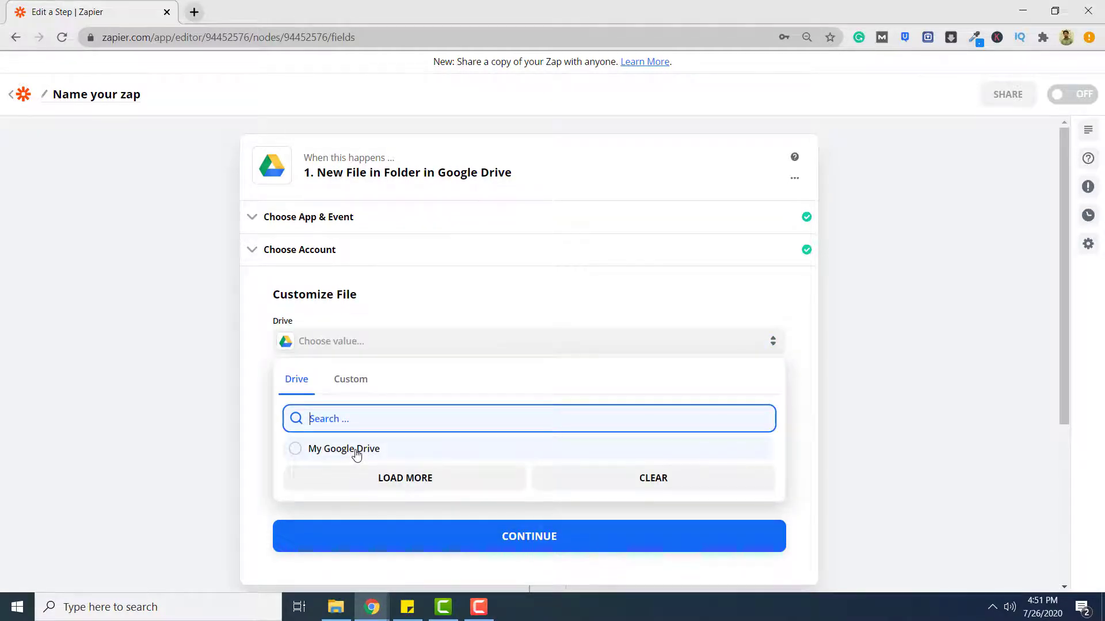
{"action": "left_click", "coordinate": [357, 454]}
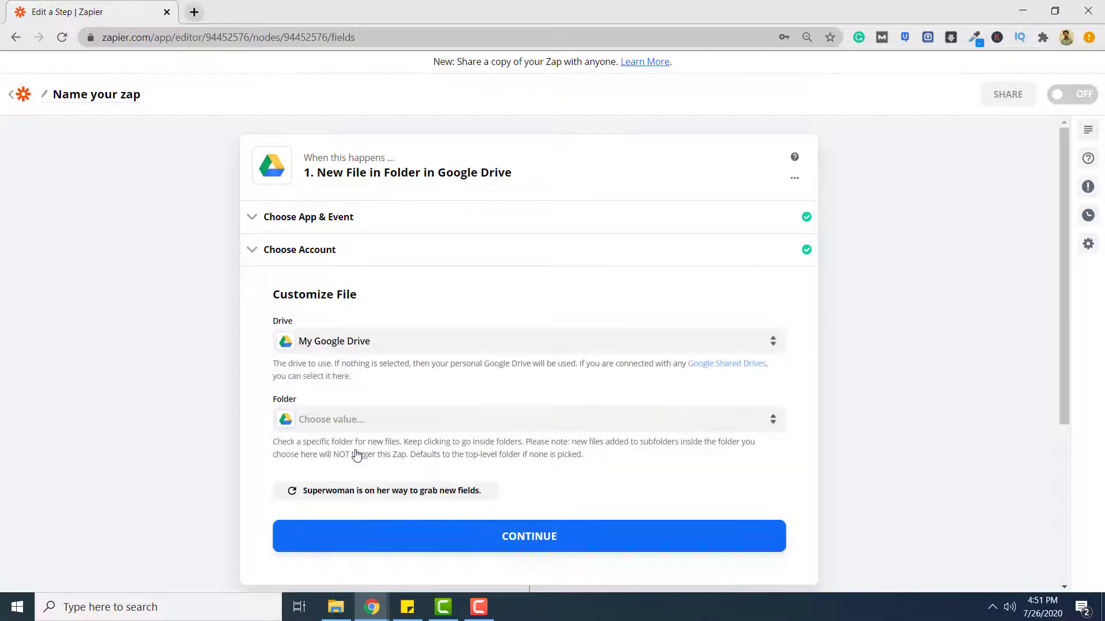
{"action": "left_click", "coordinate": [676, 424]}
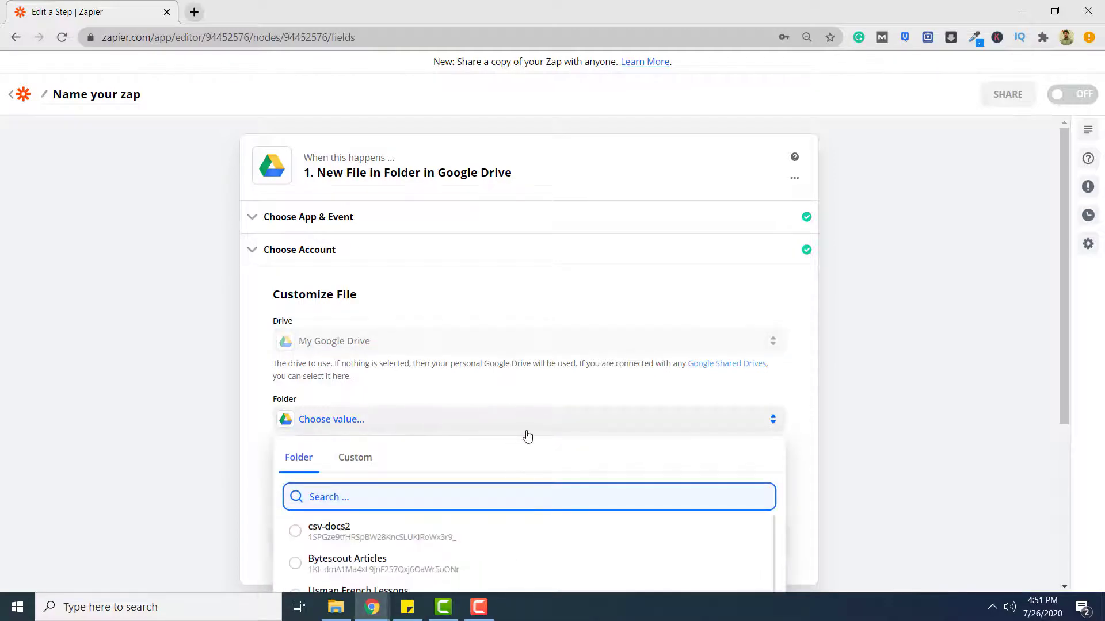
{"action": "scroll", "coordinate": [525, 436], "scroll_direction": "down", "scroll_amount": 1}
{"action": "left_click", "coordinate": [380, 458]}
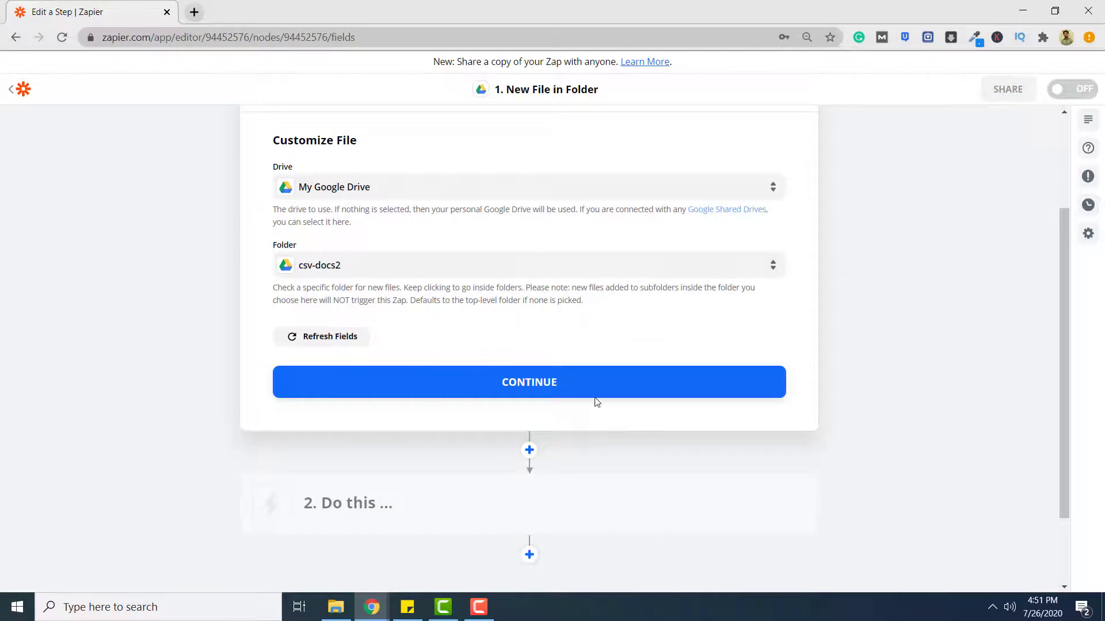
{"action": "left_click", "coordinate": [570, 394]}
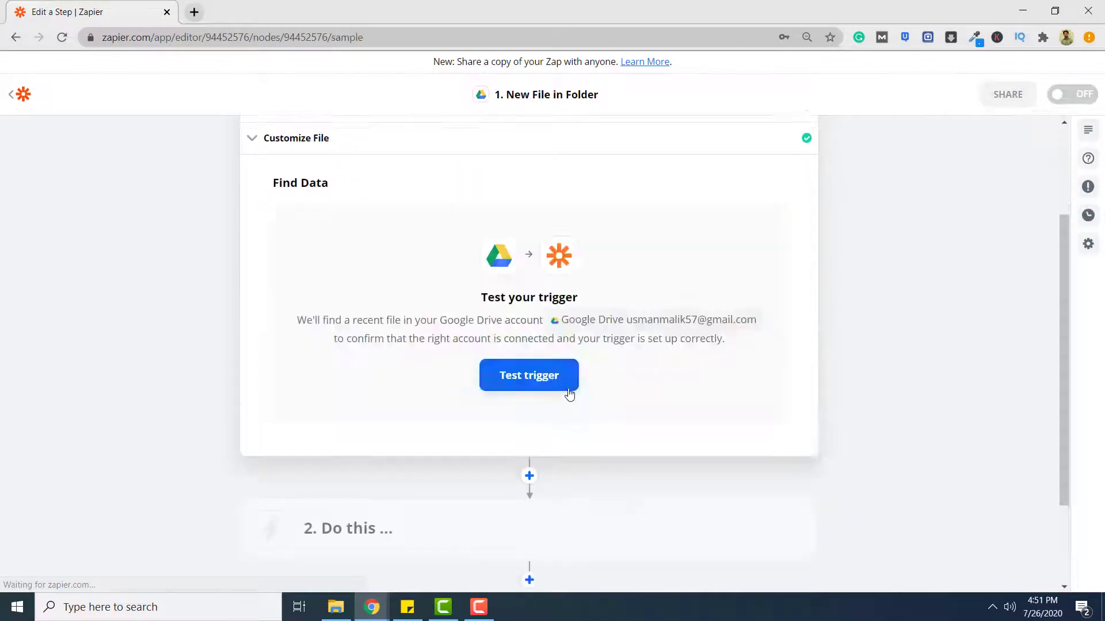
Test the Google Drive trigger, review the sample file data, and continue to the action step.
{"action": "left_click", "coordinate": [537, 381]}
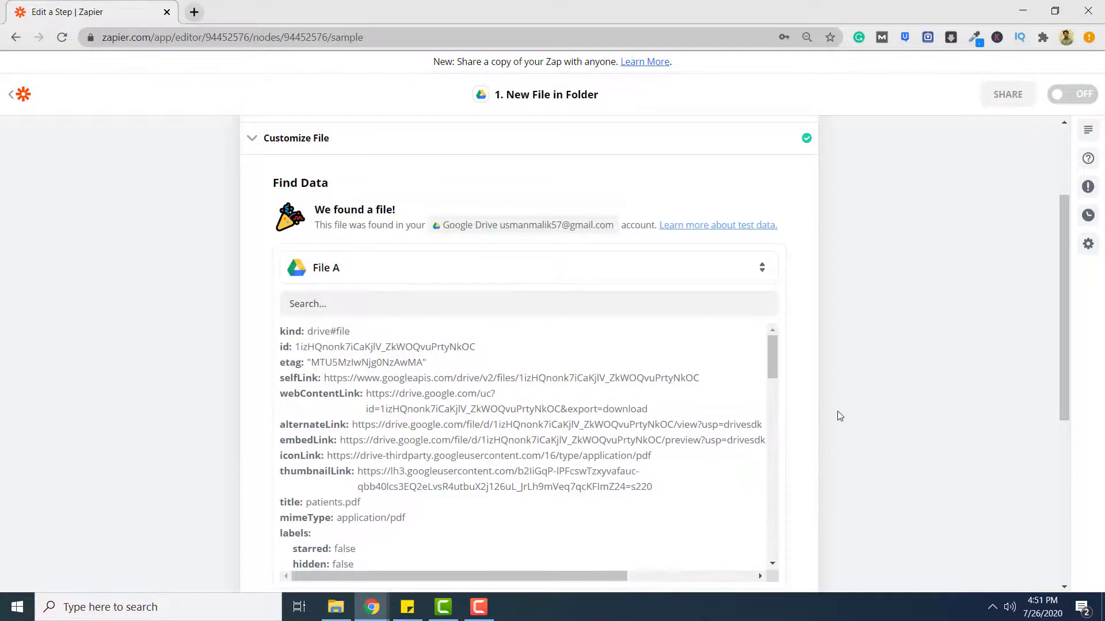
{"action": "scroll", "coordinate": [806, 408], "scroll_direction": "down", "scroll_amount": 4}
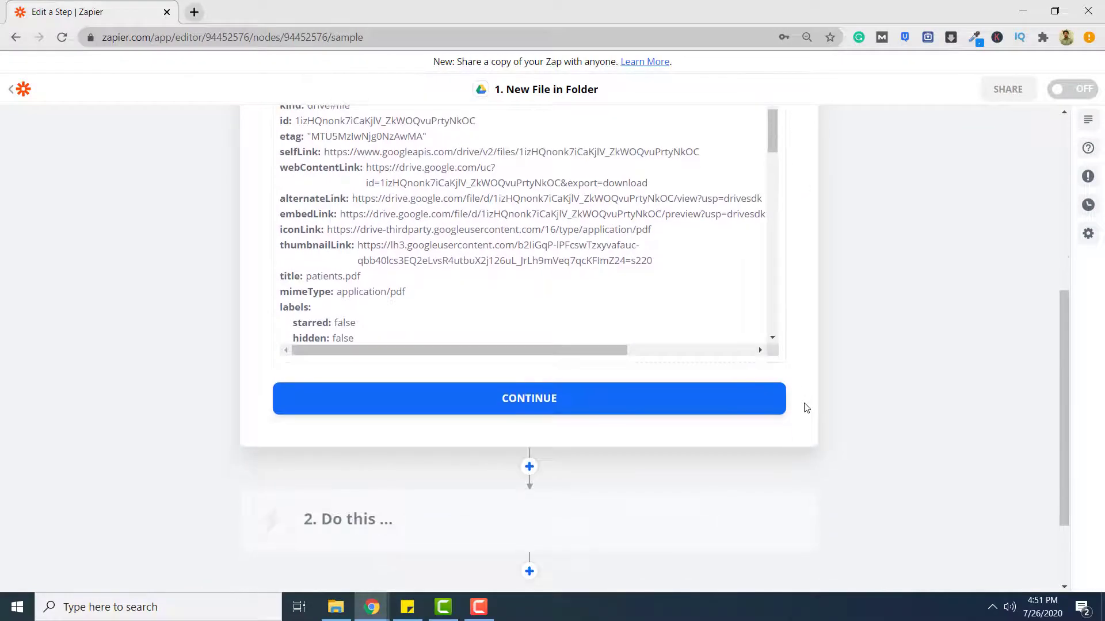
{"action": "scroll", "coordinate": [612, 518], "scroll_direction": "down", "scroll_amount": 1}
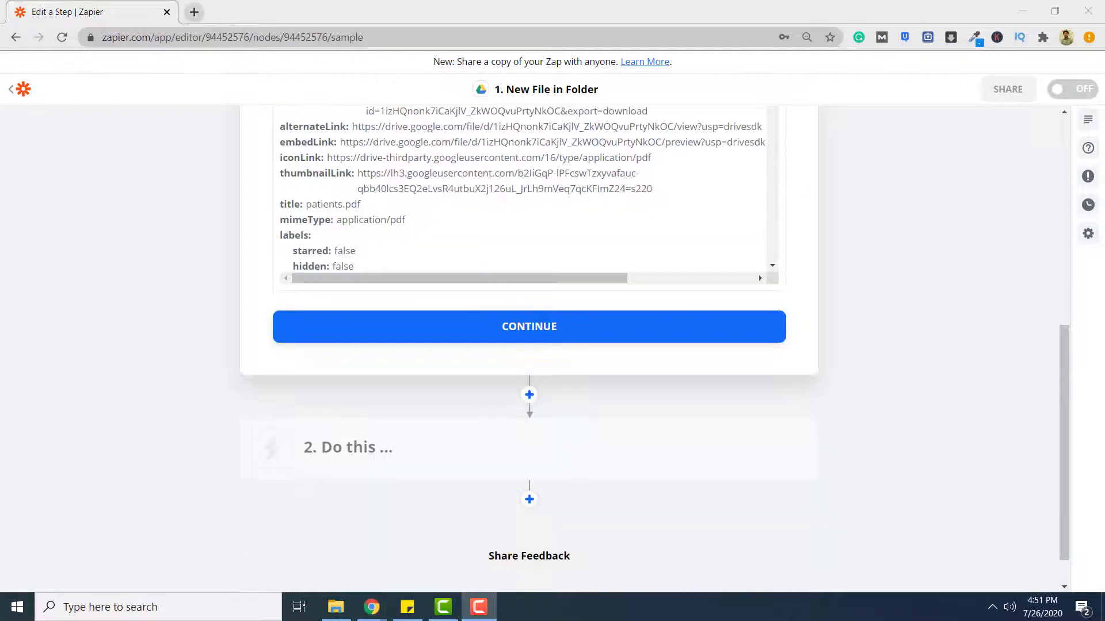
{"action": "mouse_move", "coordinate": [541, 442]}
{"action": "left_click", "coordinate": [567, 329]}
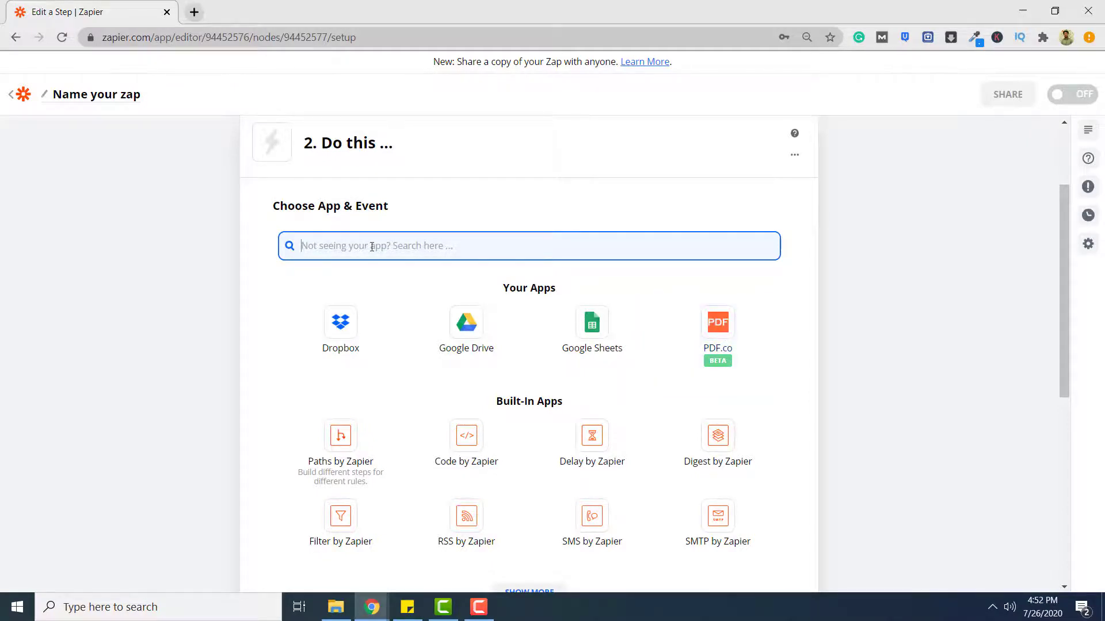
Search for pdf.co, choose PDF.co as the action app, and select PDF to Anything Converter as the action event.
{"action": "type", "text": "pdf.co"}
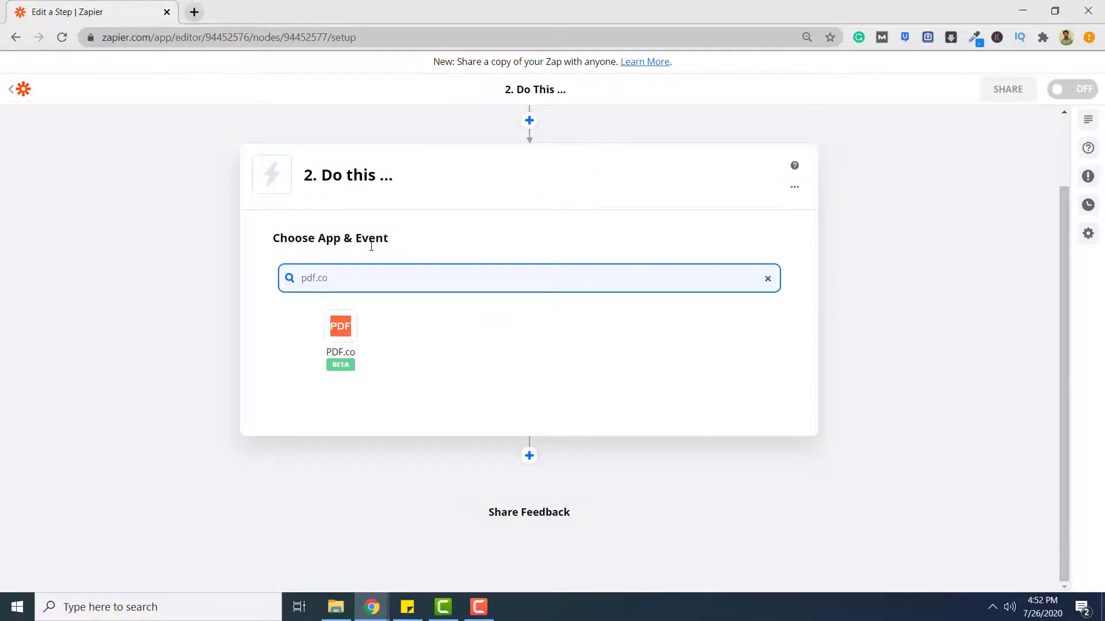
{"action": "left_click", "coordinate": [343, 326]}
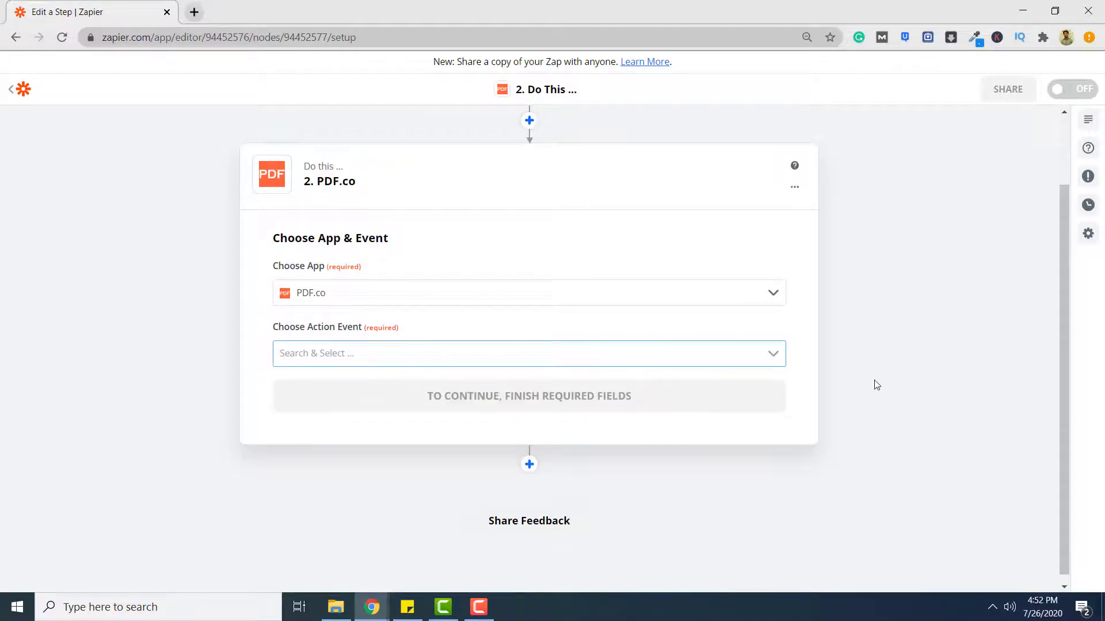
{"action": "left_click", "coordinate": [774, 355]}
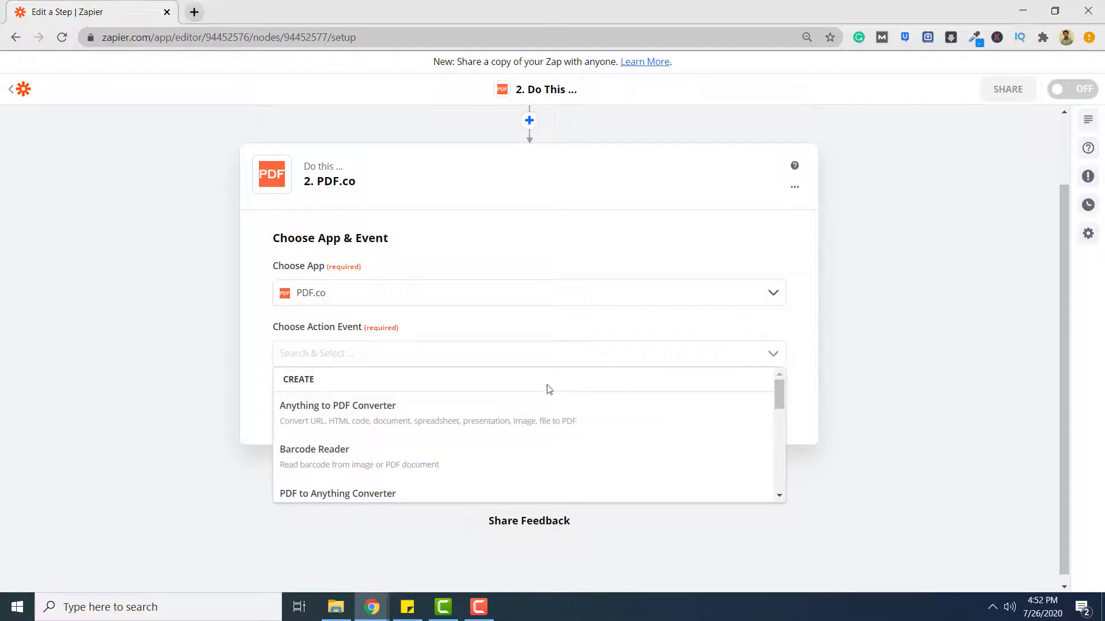
{"action": "left_click", "coordinate": [375, 496]}
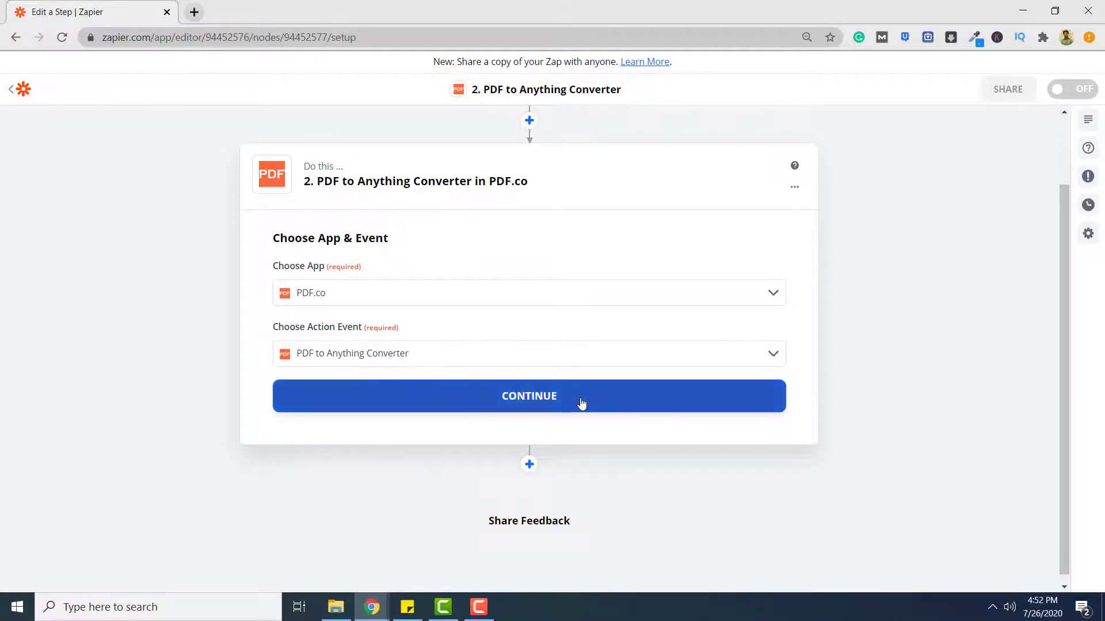
{"action": "left_click", "coordinate": [581, 404]}
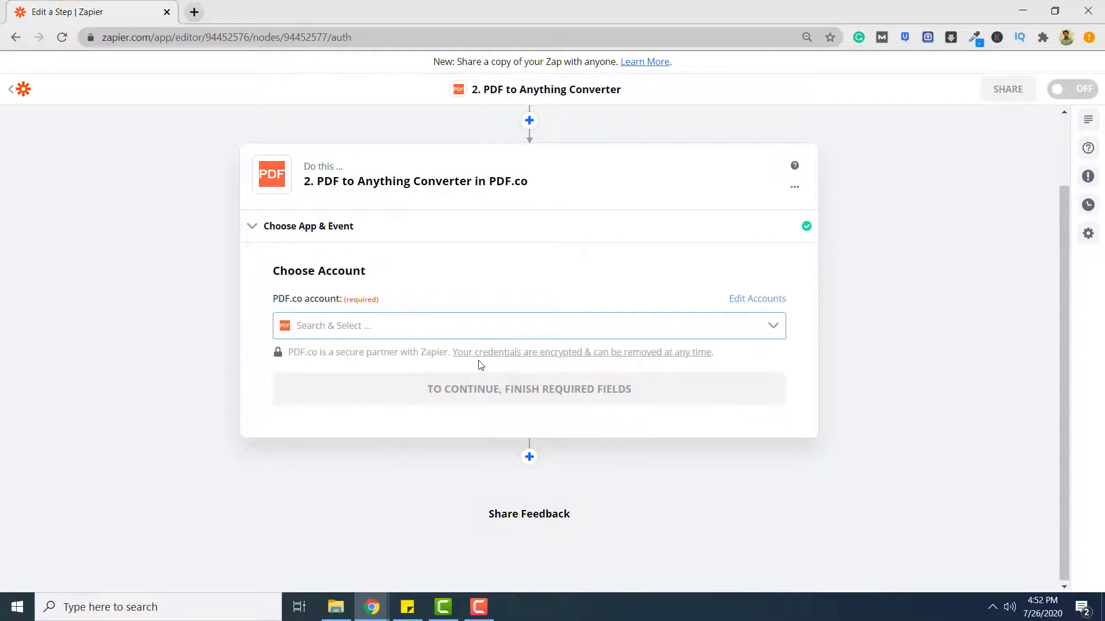
Choose the existing PDF.co account for the action and continue to its settings.
{"action": "left_click", "coordinate": [773, 328]}
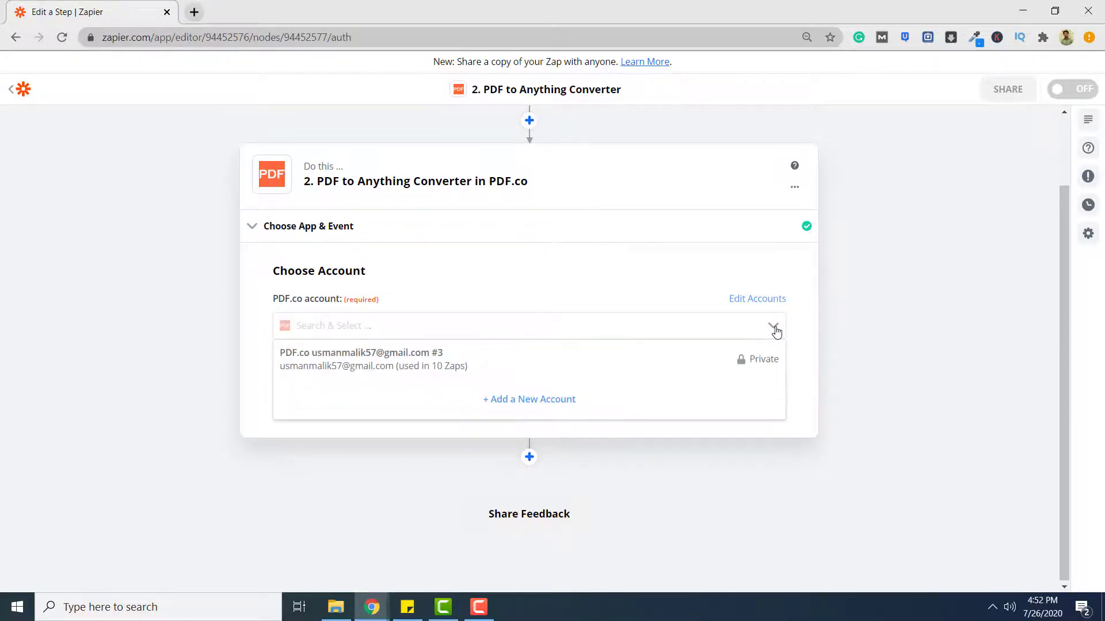
{"action": "left_click", "coordinate": [405, 367]}
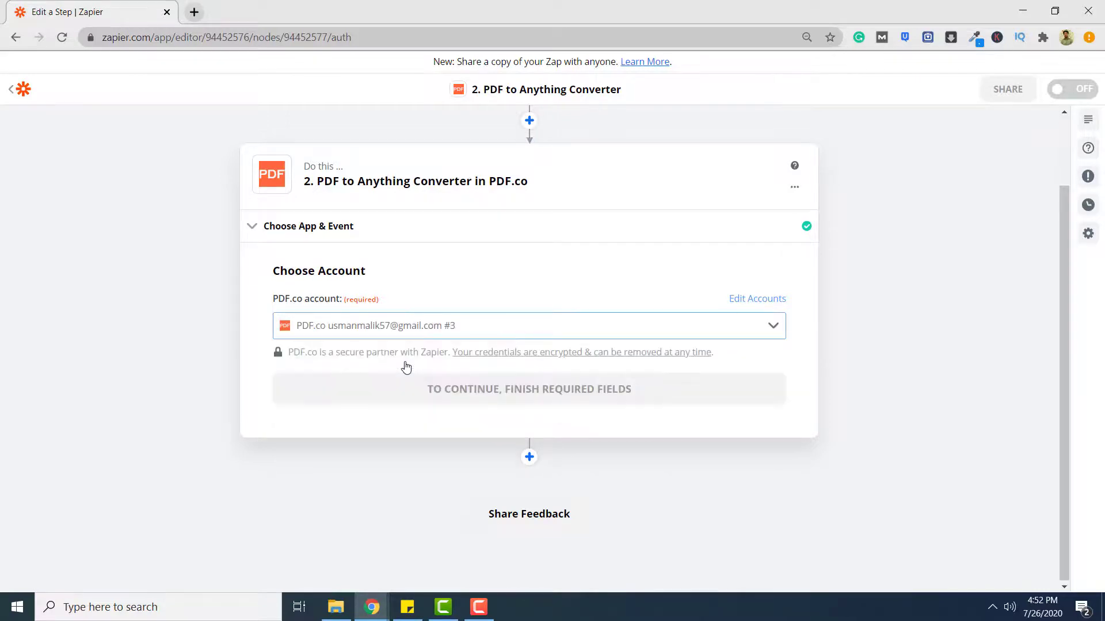
{"action": "left_click", "coordinate": [572, 396]}
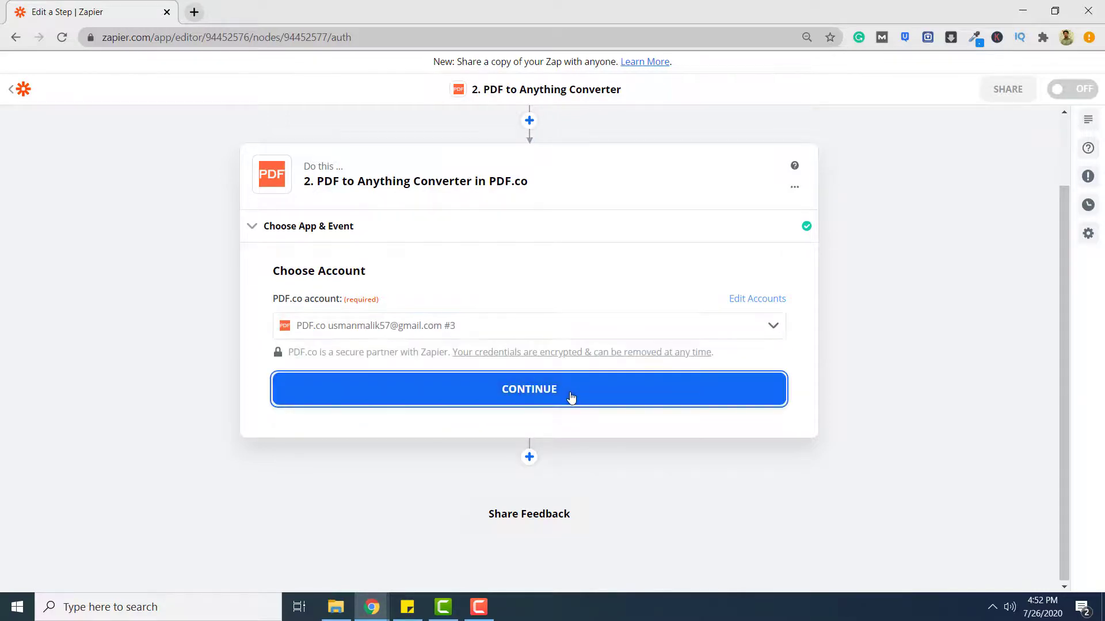
Map the converter's PDF URL to the trigger's Embed Link and continue to the action test.
{"action": "scroll", "coordinate": [571, 396], "scroll_direction": "down", "scroll_amount": 4}
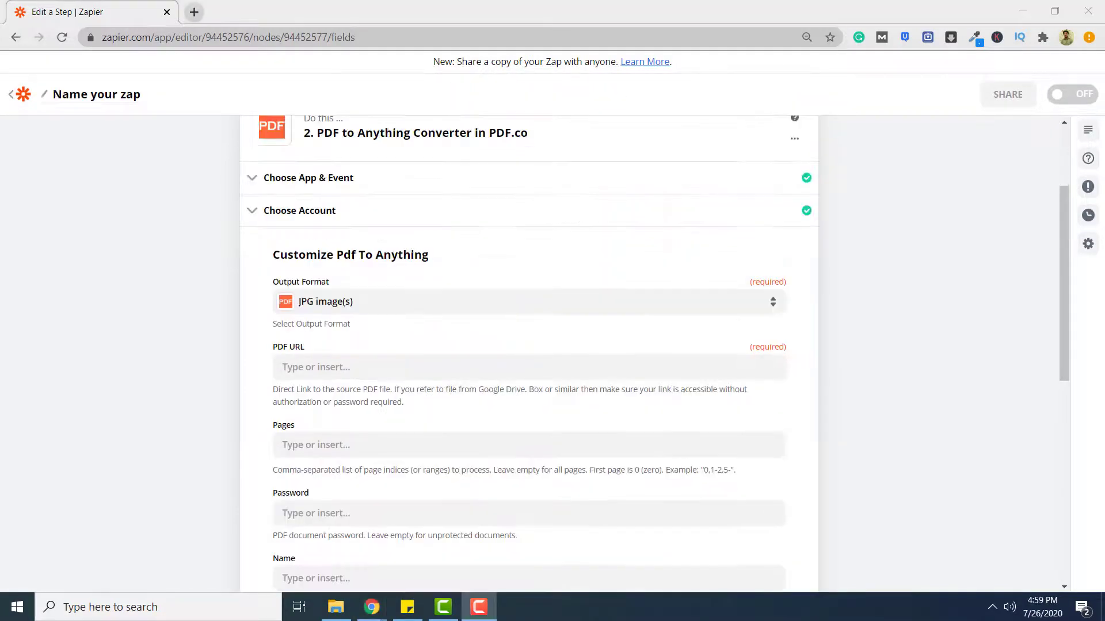
{"action": "left_click", "coordinate": [350, 367]}
{"action": "left_click", "coordinate": [375, 538]}
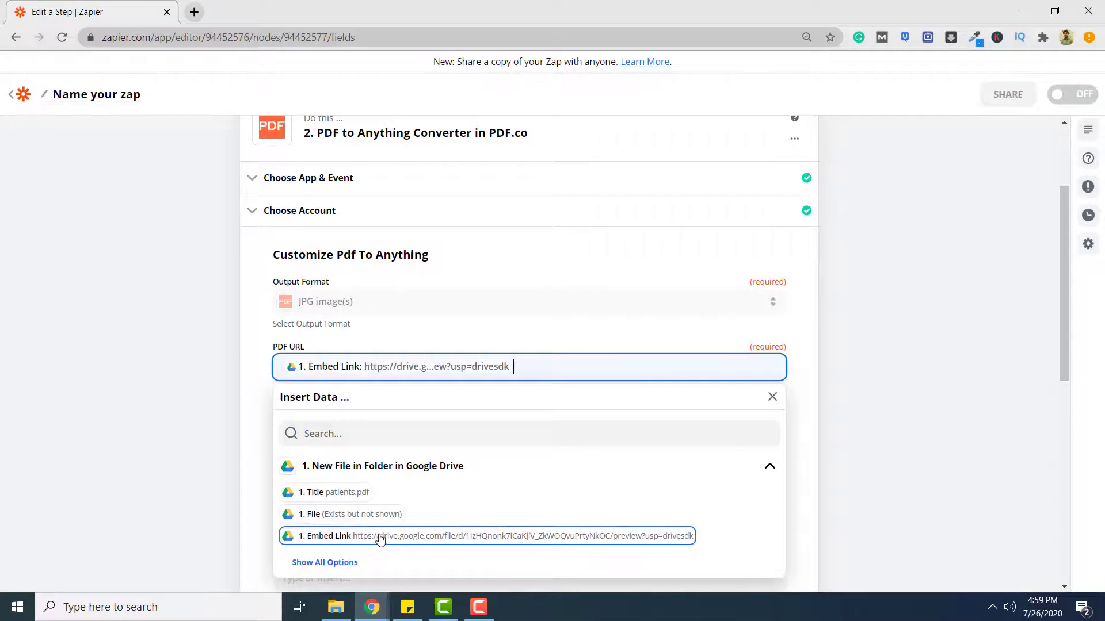
{"action": "scroll", "coordinate": [884, 460], "scroll_direction": "down", "scroll_amount": 6}
{"action": "scroll", "coordinate": [884, 452], "scroll_direction": "down", "scroll_amount": 3}
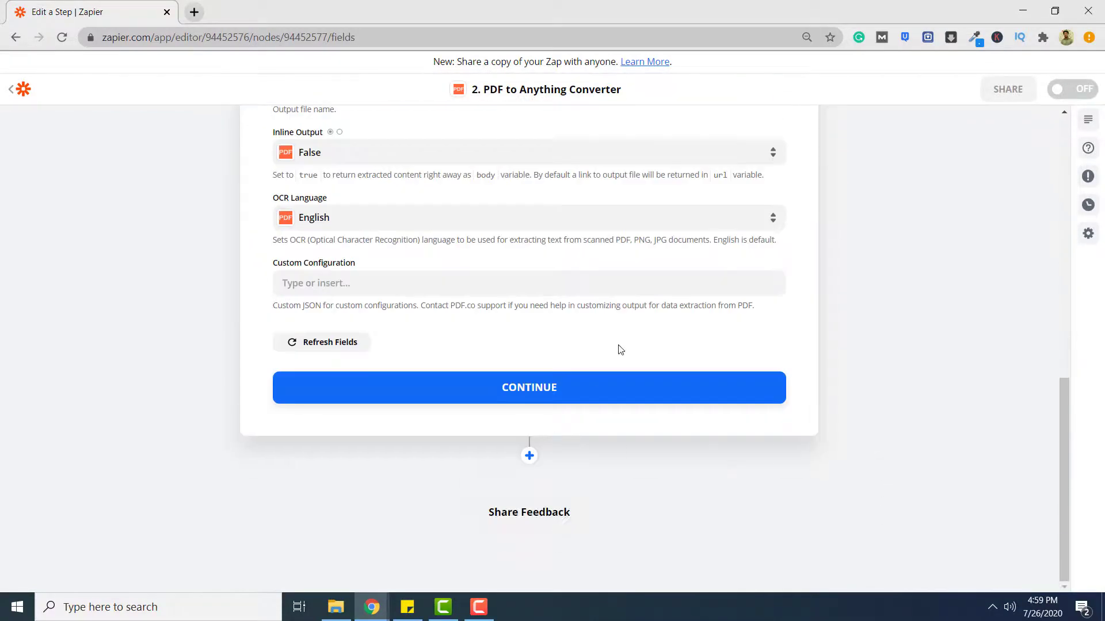
{"action": "left_click", "coordinate": [541, 395]}
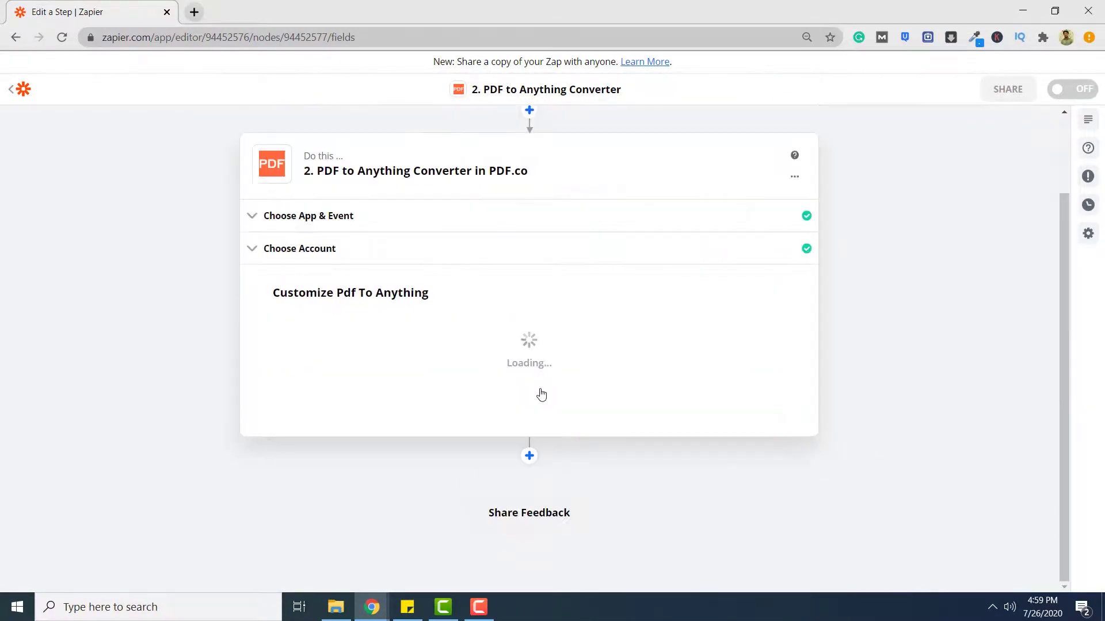
Test the PDF to Anything Converter action and review the returned output data.
{"action": "scroll", "coordinate": [397, 403], "scroll_direction": "up", "scroll_amount": 1}
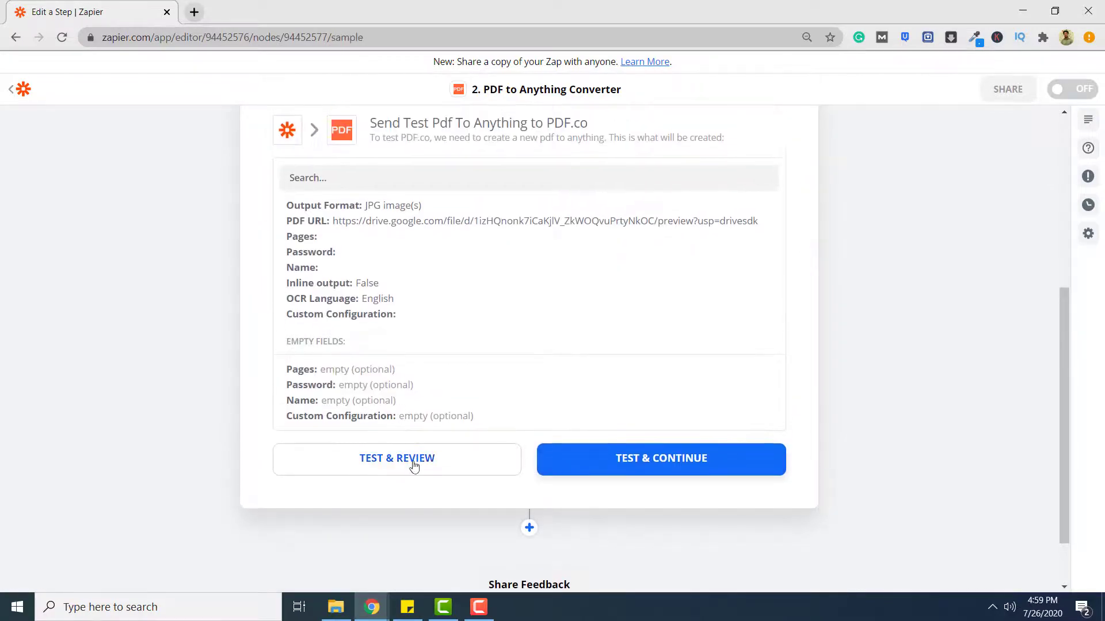
{"action": "left_click", "coordinate": [440, 458]}
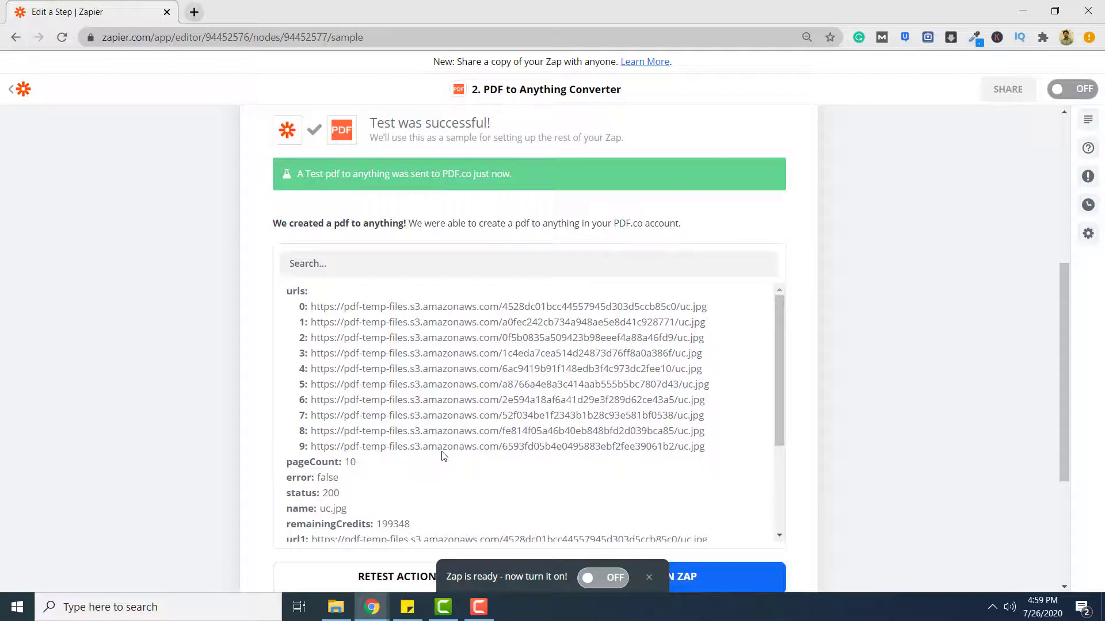
{"action": "scroll", "coordinate": [811, 370], "scroll_direction": "down", "scroll_amount": 1}
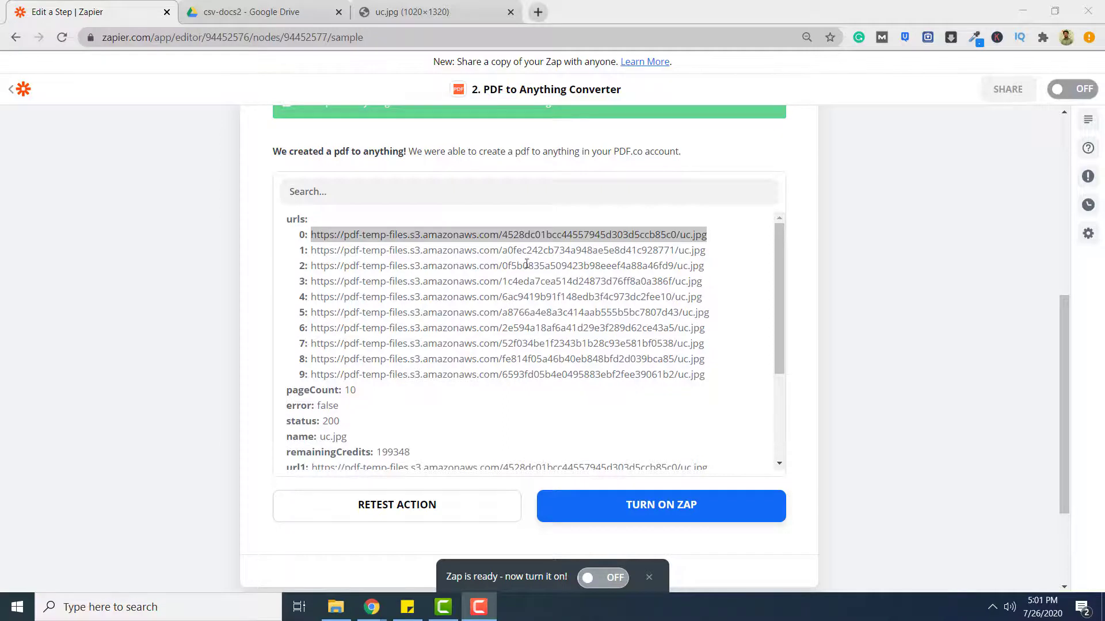
Open the first output JPG URL from the test results and compare the image with patients.pdf in the csv-docs2 Drive folder.
{"action": "left_click_drag", "start_coordinate": [707, 235], "coordinate": [307, 241]}
{"action": "right_click", "coordinate": [334, 239]}
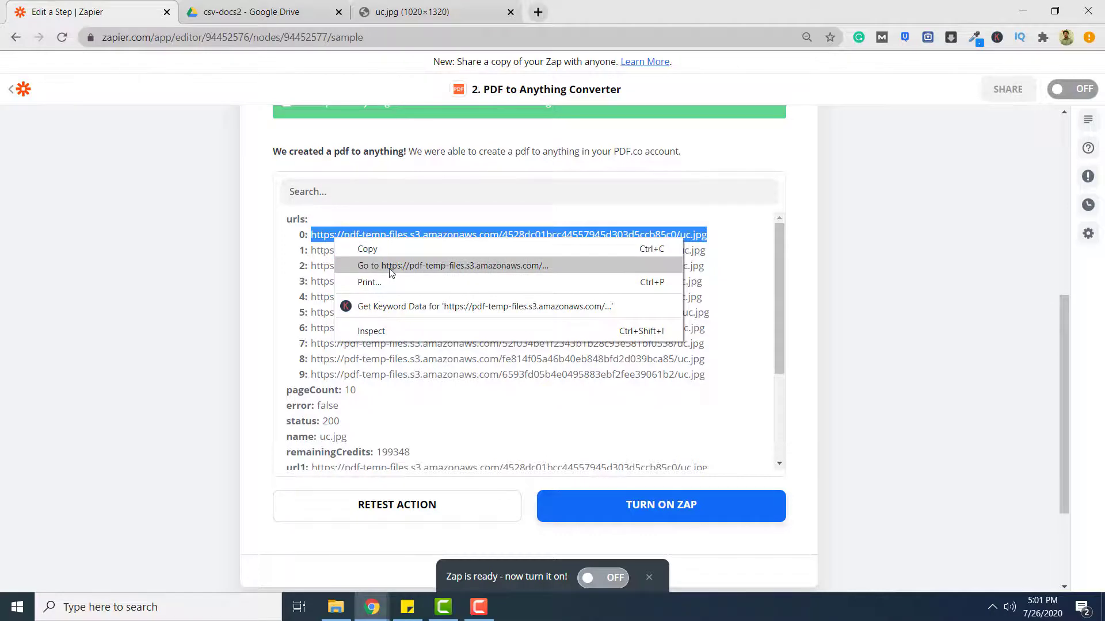
{"action": "left_click", "coordinate": [391, 268]}
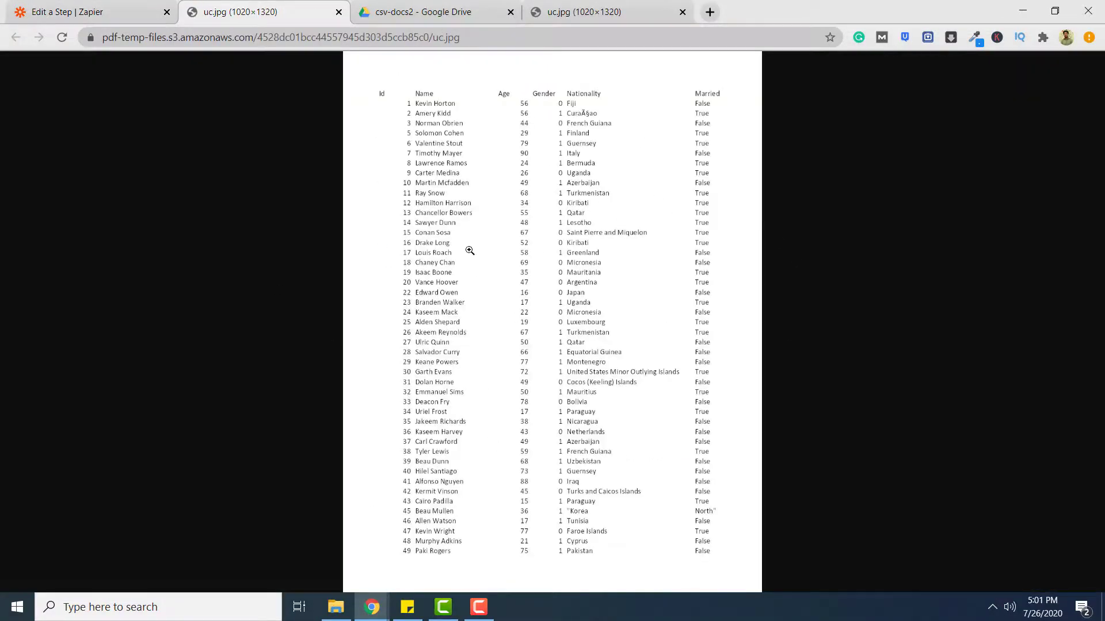
{"action": "left_click", "coordinate": [399, 5]}
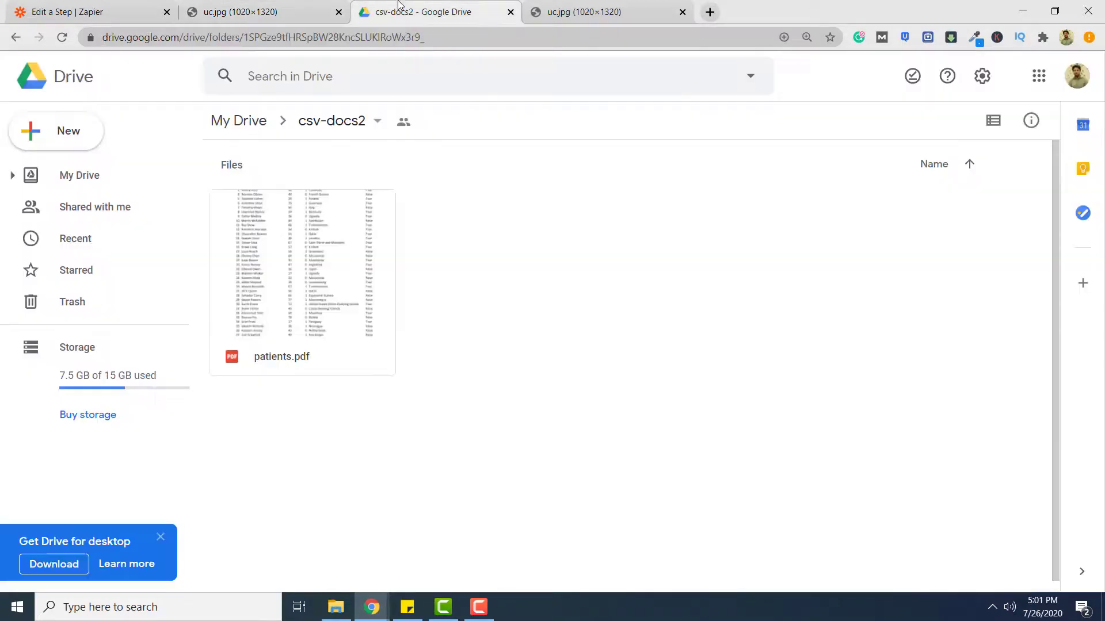
{"action": "double_click", "coordinate": [295, 267]}
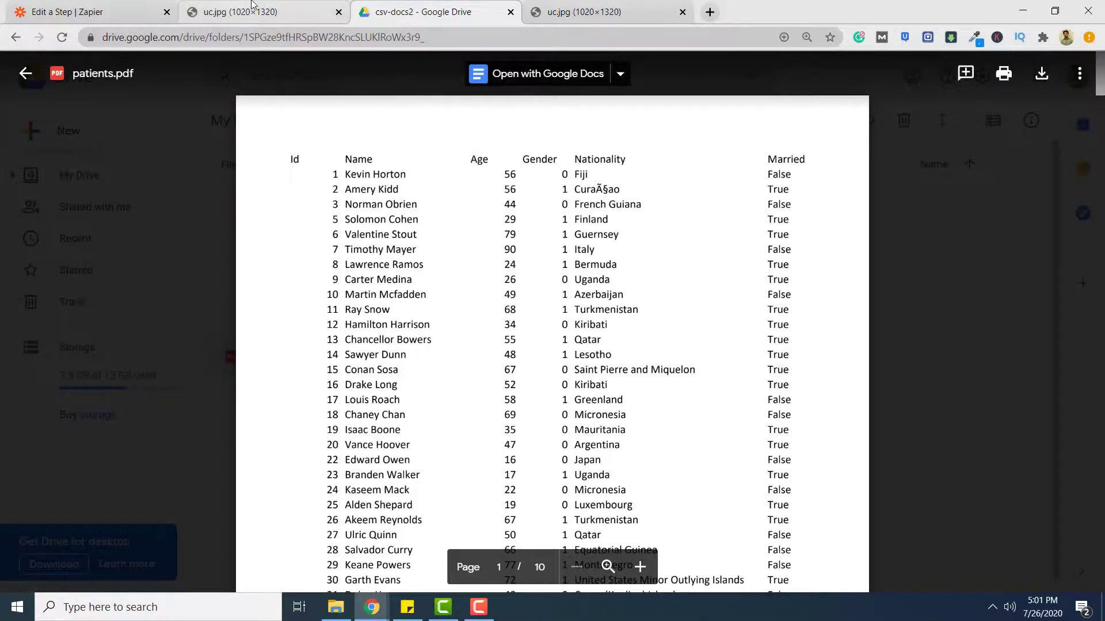
{"action": "left_click", "coordinate": [253, 5]}
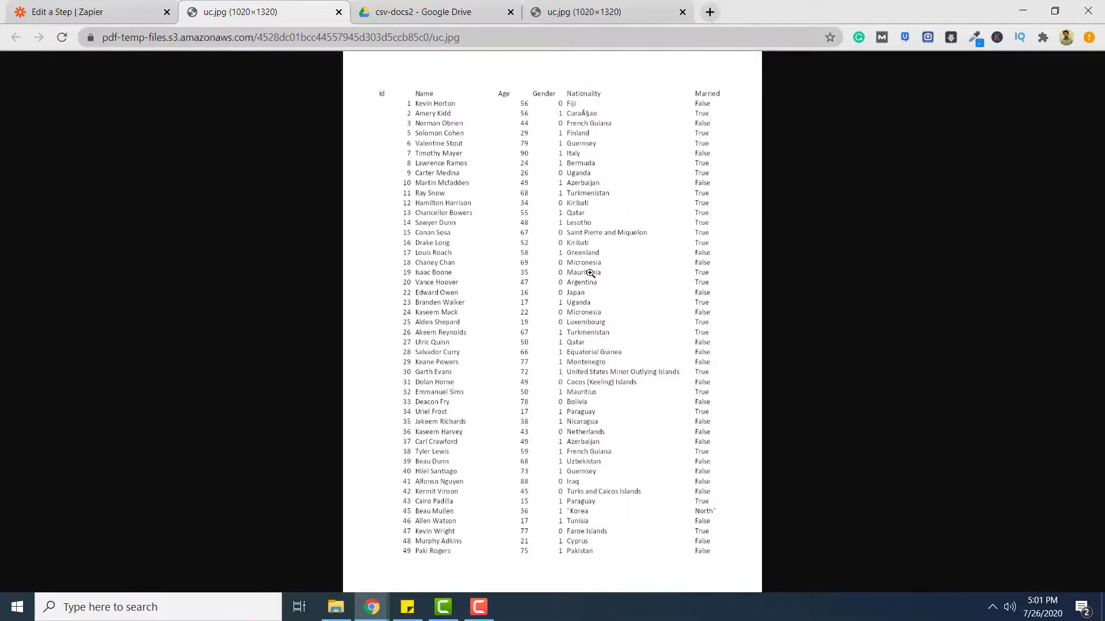
Return to the Zap editor, turn on the Zap, and open the options for sharing a copy of it.
{"action": "left_click", "coordinate": [70, 5]}
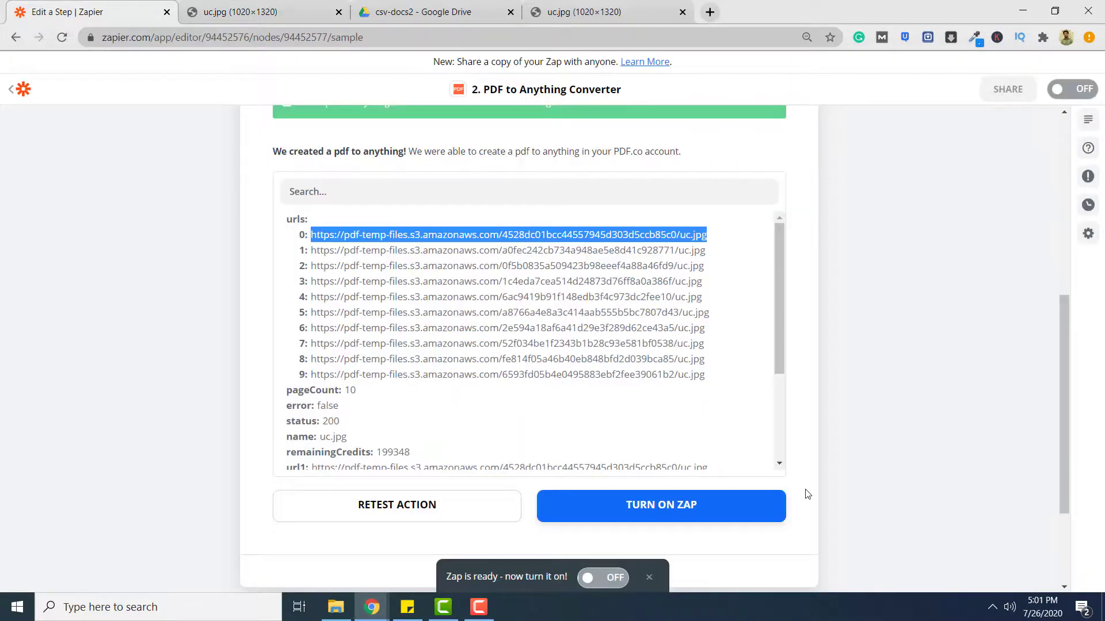
{"action": "left_click", "coordinate": [736, 507]}
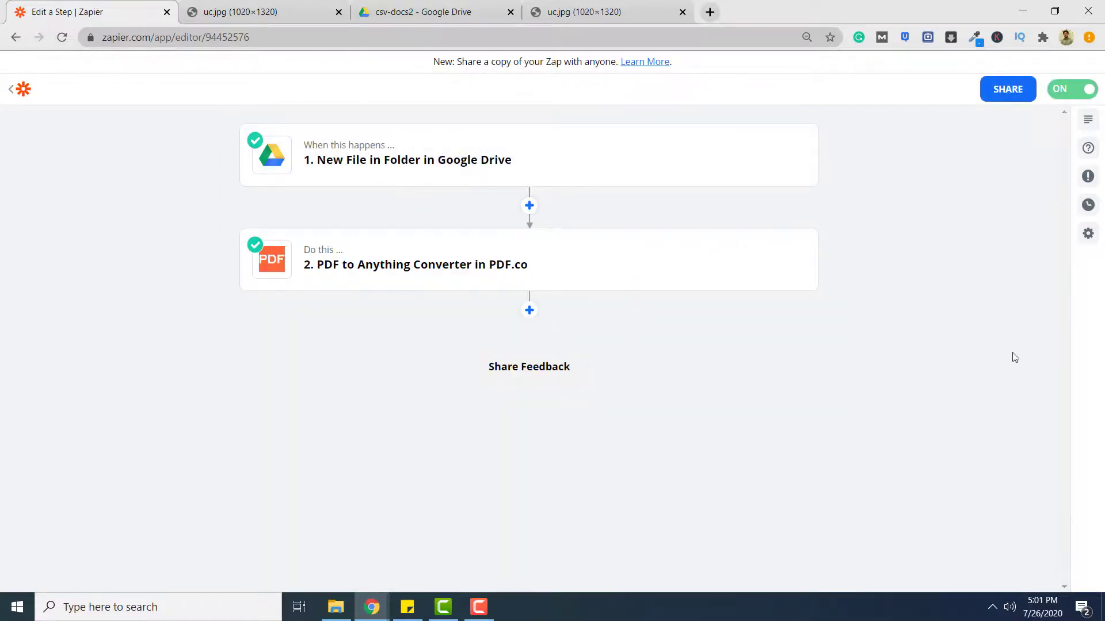
{"action": "left_click", "coordinate": [1012, 98]}
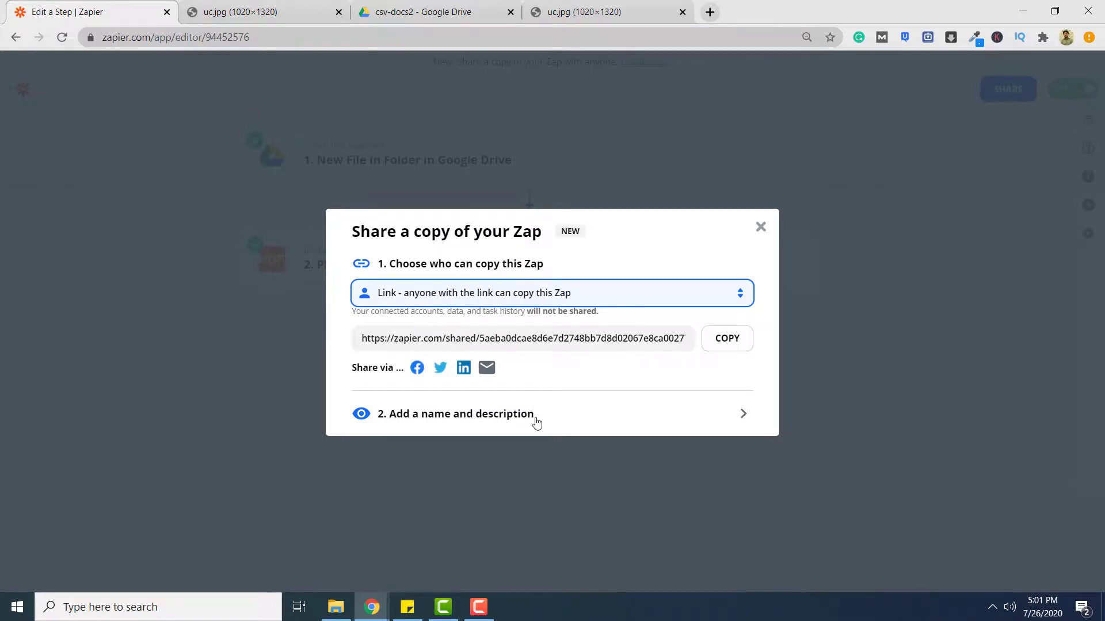
Open the shared Zap's name and description for editing and replace the name with "PDF-JPG-using pdf.co".
{"action": "left_click", "coordinate": [505, 427]}
{"action": "left_click_drag", "start_coordinate": [508, 192], "coordinate": [271, 195]}
{"action": "type", "text": "PDF-"}
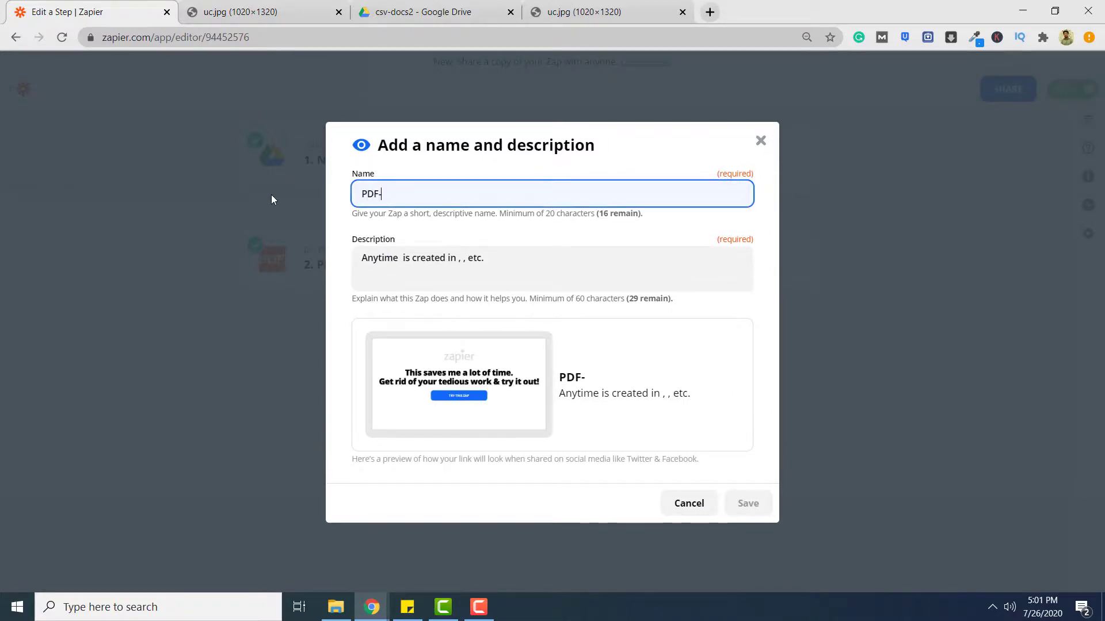
{"action": "type", "text": "JPG-using pdf.co"}
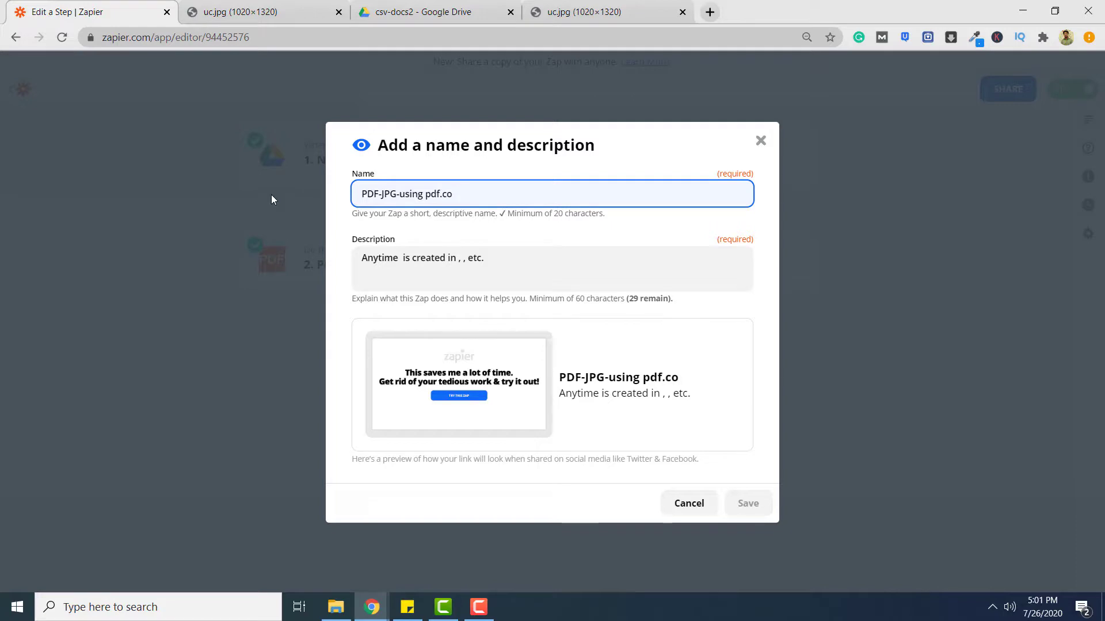
Replace the shared Zap's description with "This zap converts the PDF documents to JPG format. This is Avery good zap.".
{"action": "left_click_drag", "start_coordinate": [492, 258], "coordinate": [376, 262]}
{"action": "key", "text": "BackSpace"}
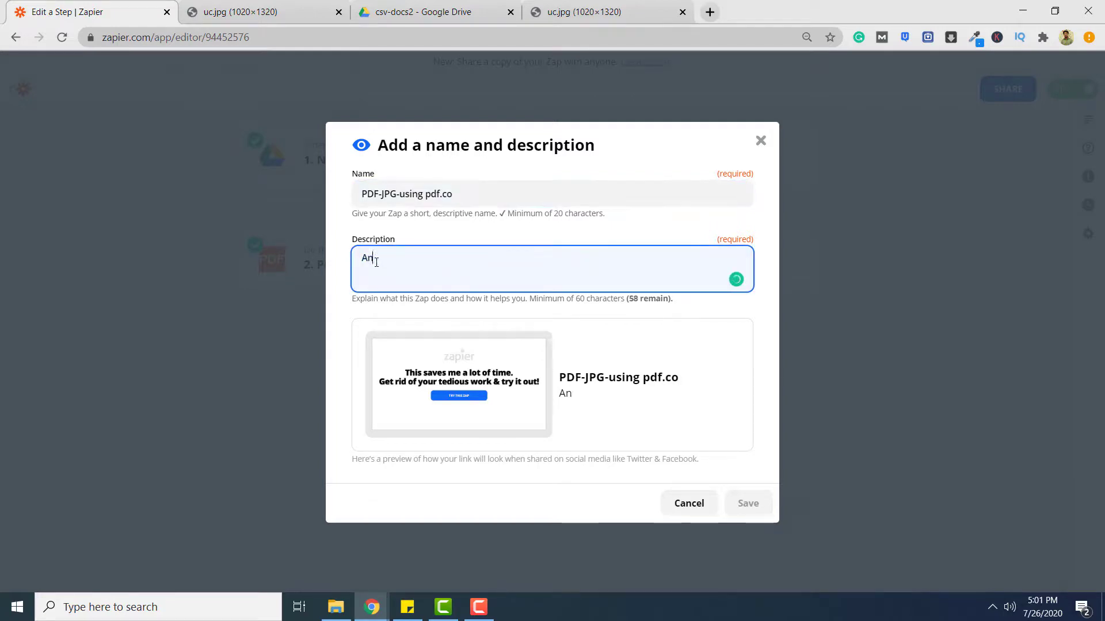
{"action": "key", "text": "BackSpace"}
{"action": "key", "text": "BackSpace"}
{"action": "type", "text": "This"}
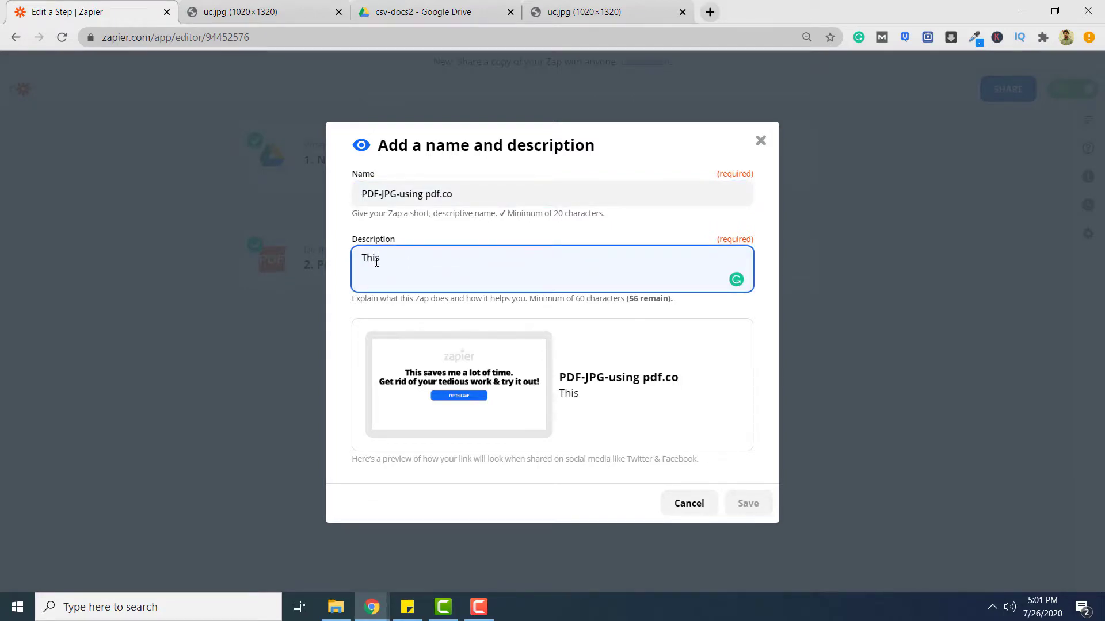
{"action": "type", "text": " zap converts the PD"}
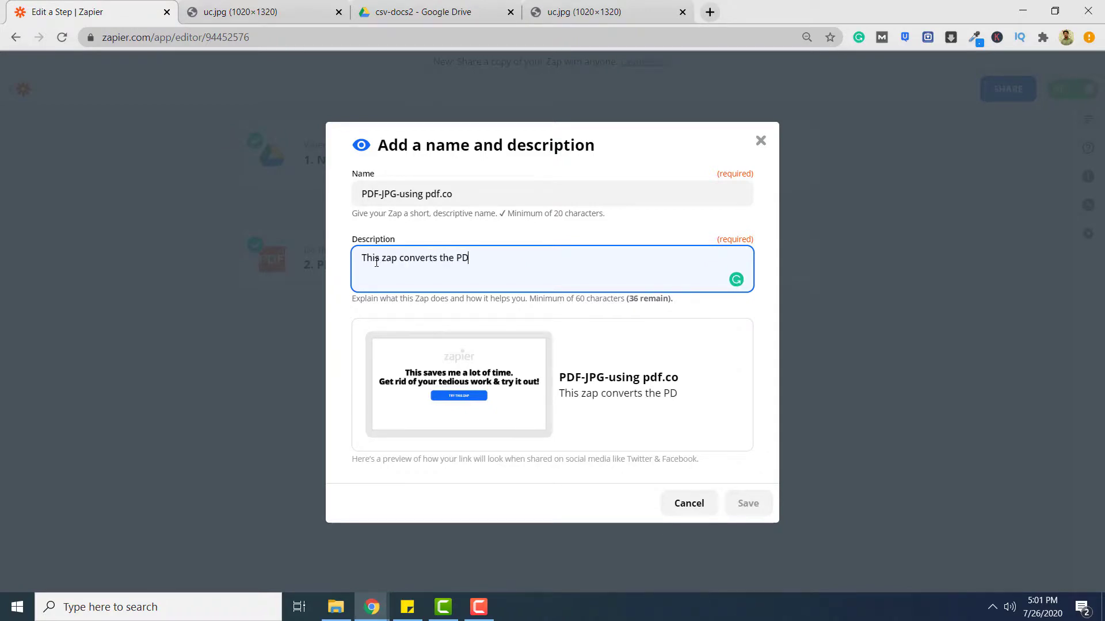
{"action": "type", "text": "F documents to "}
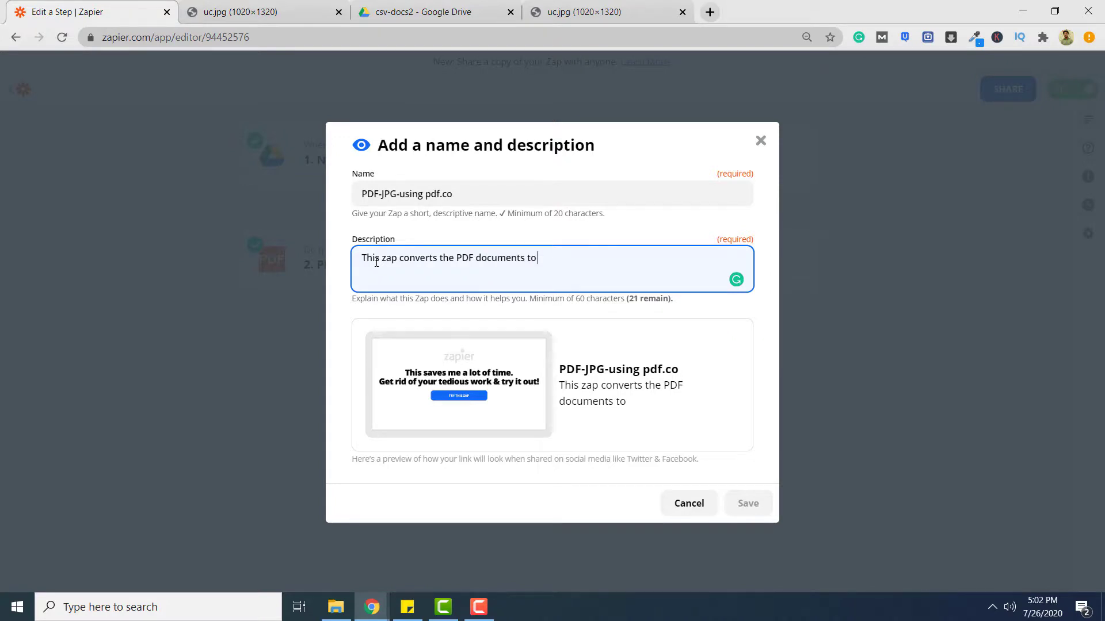
{"action": "type", "text": "JPG format"}
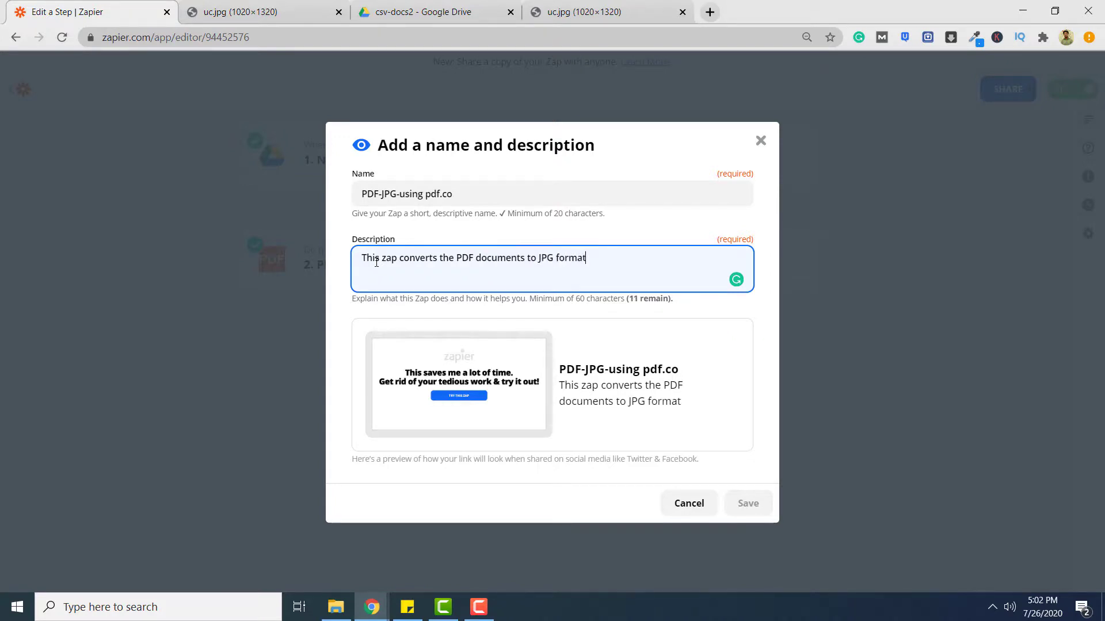
{"action": "type", "text": ". This is avery good z"}
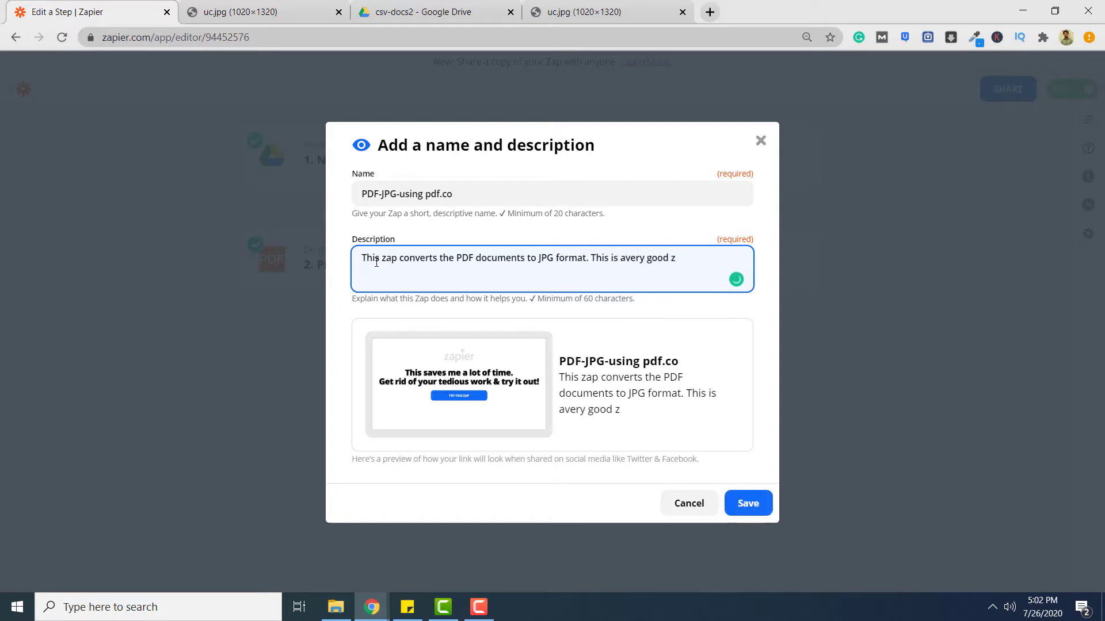
{"action": "type", "text": "ap."}
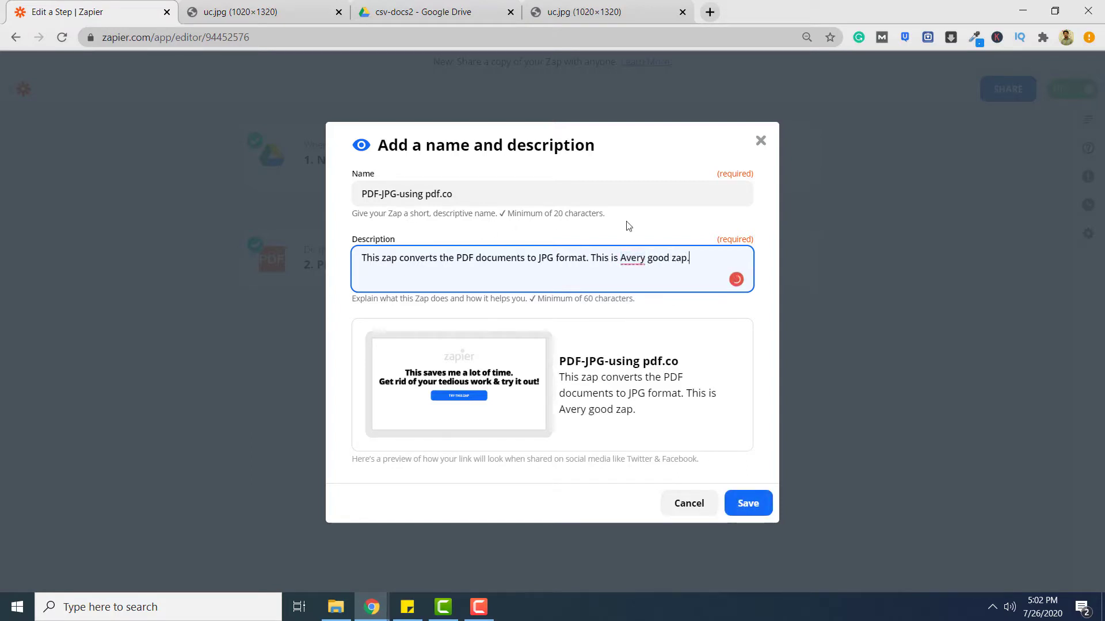
Correct "Avery" to "A very" in the description and save the shared Zap's name and description.
{"action": "left_click", "coordinate": [632, 258]}
{"action": "left_click", "coordinate": [637, 290]}
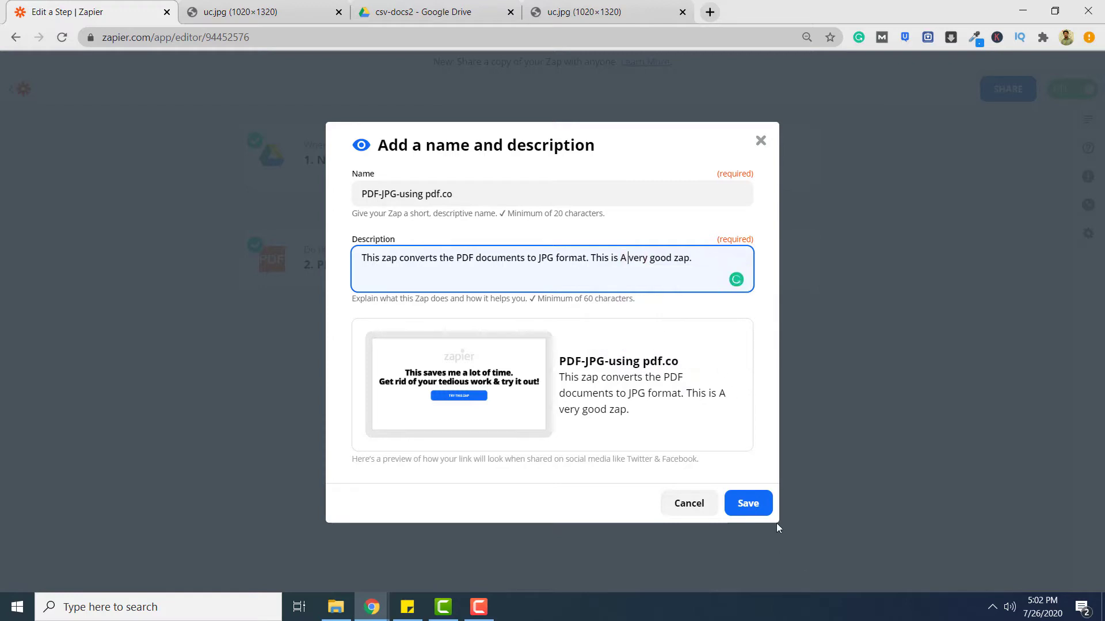
{"action": "left_click", "coordinate": [749, 505]}
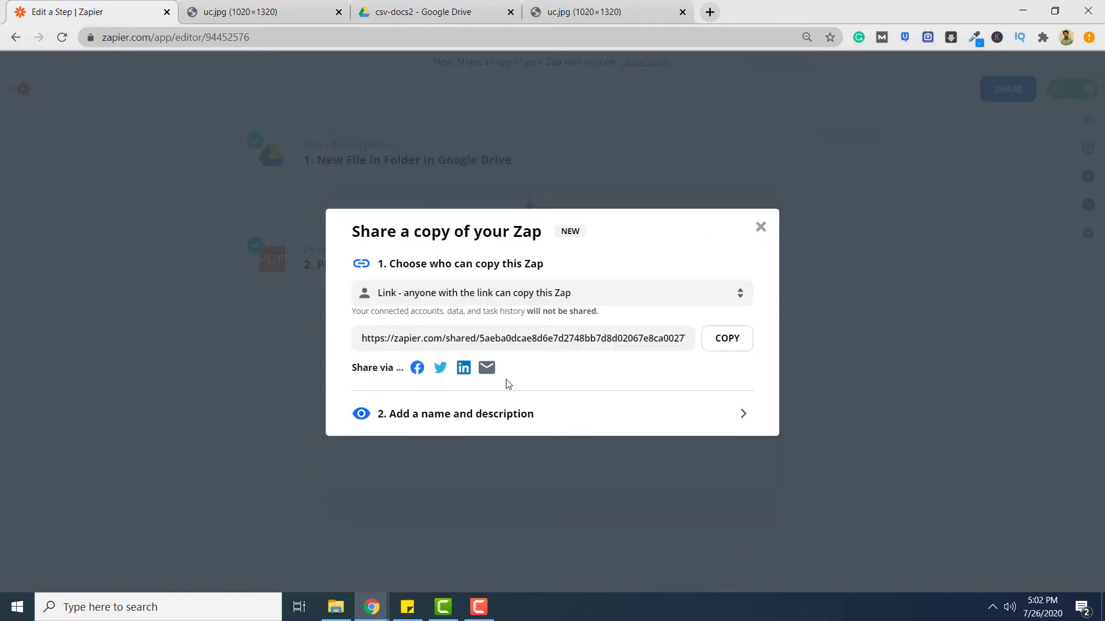